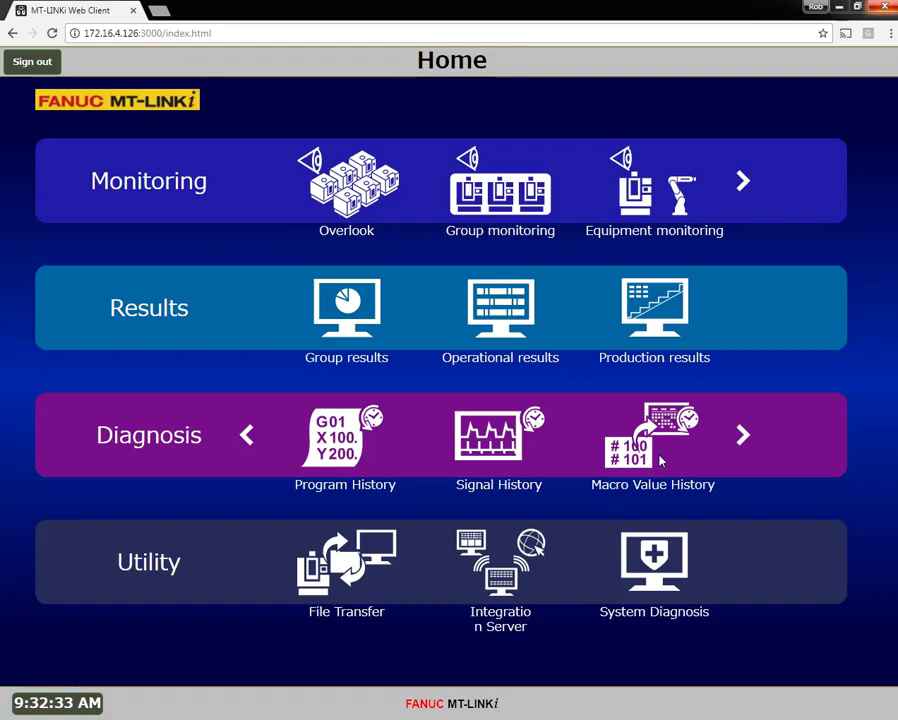
# On the FANUC 0i-MF screen, show the custom macro variable table through the SETTING menu's MACRO page
pyautogui.hotkey('alt', 'Tab')
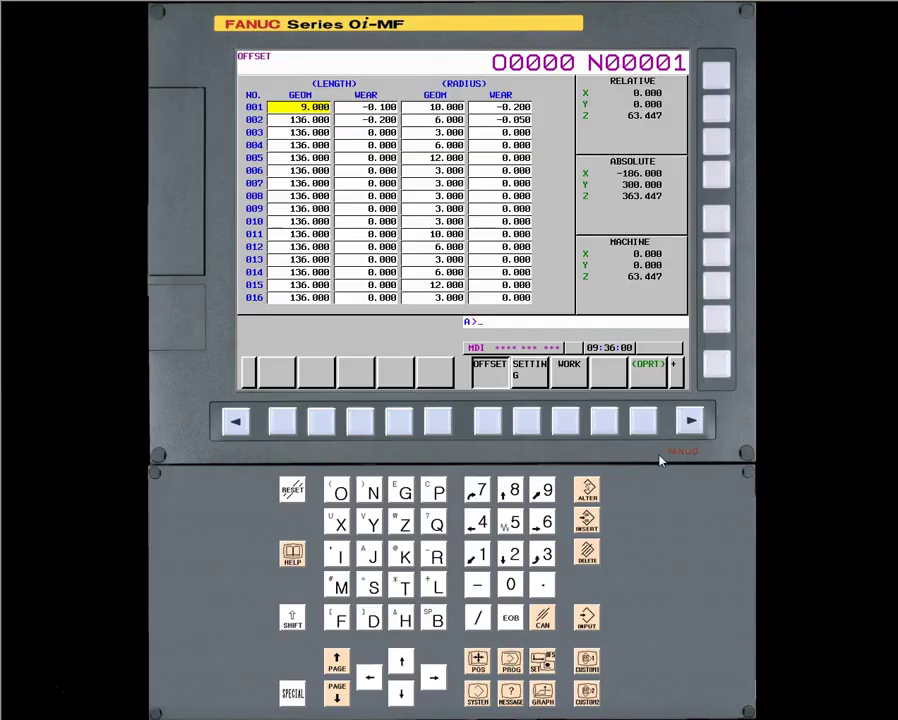
pyautogui.click(545, 668)
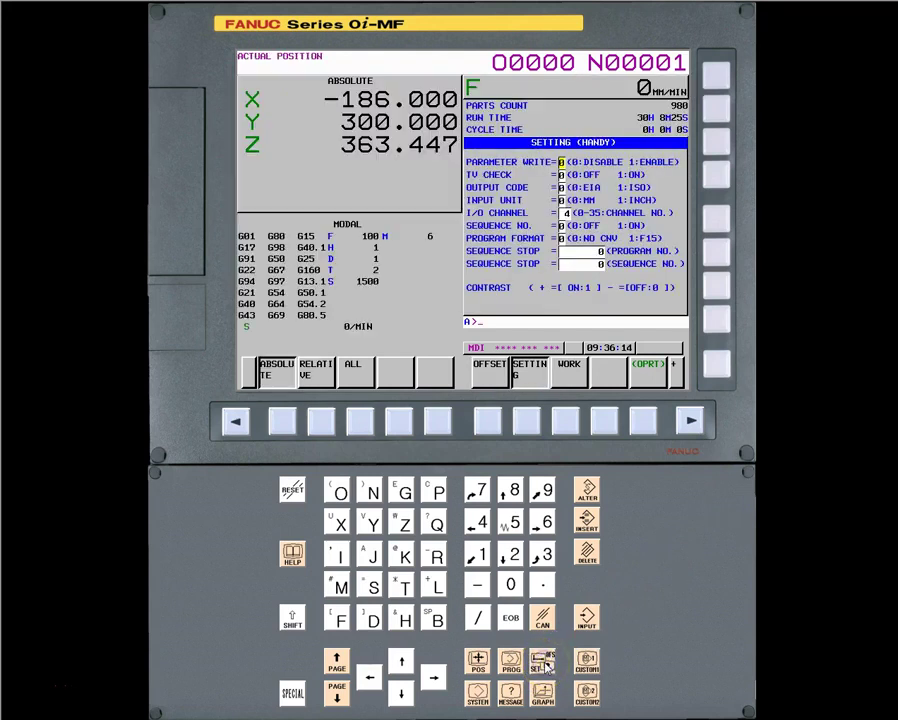
pyautogui.click(678, 368)
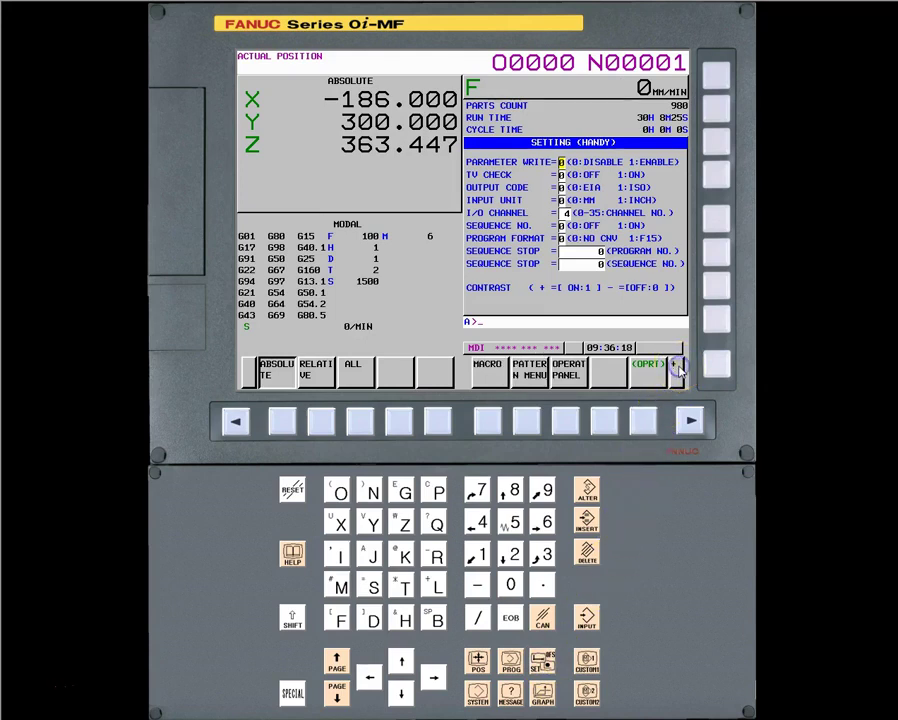
pyautogui.click(487, 369)
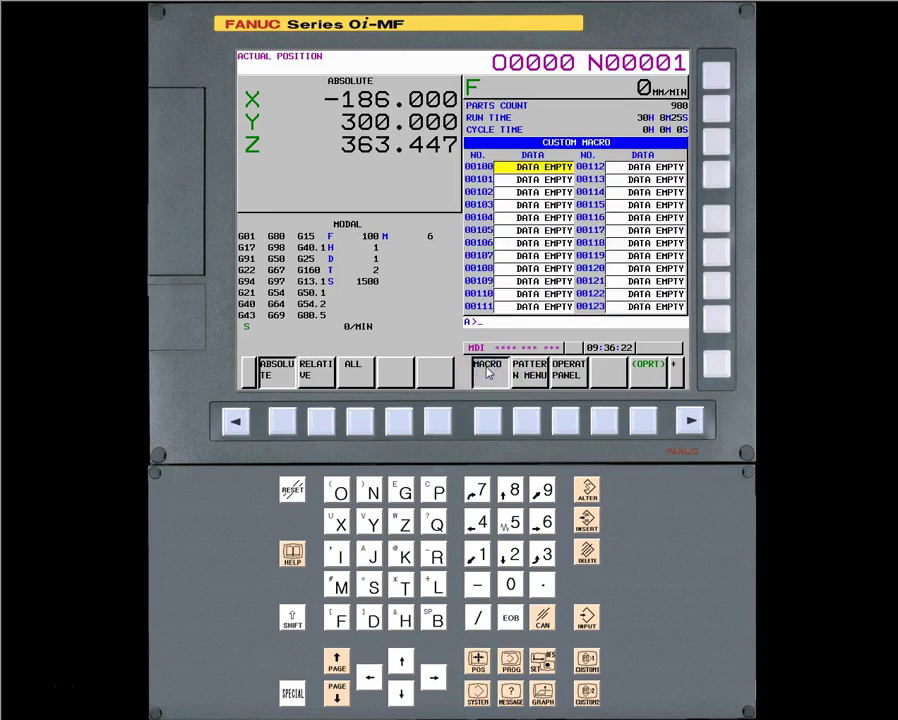
pyautogui.click(485, 370)
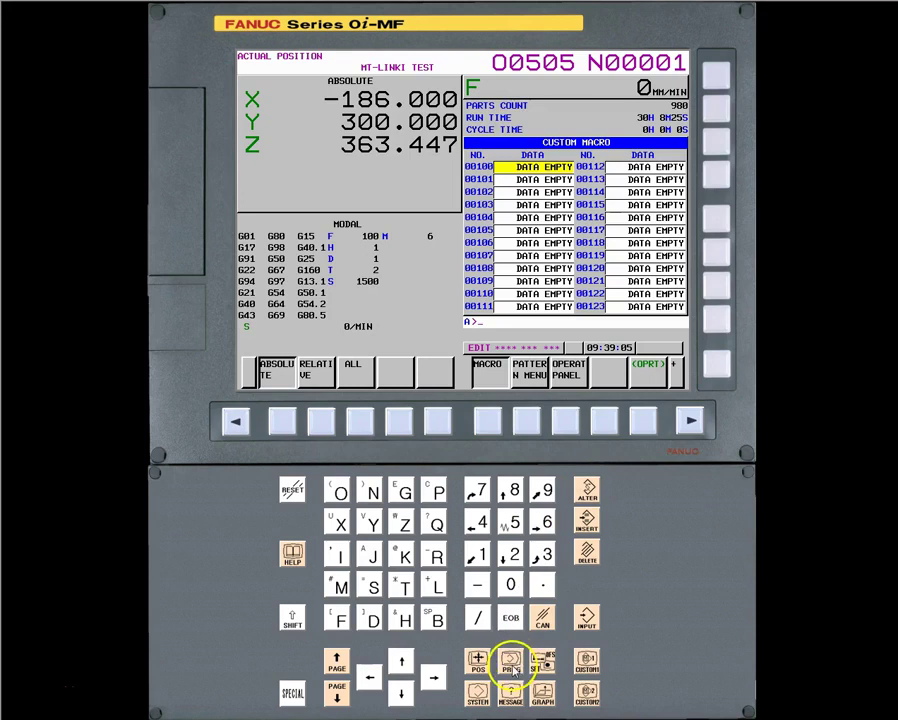
# Open program O0505 and step through its #511 to #514 macro assignment lines
pyautogui.click(511, 664)
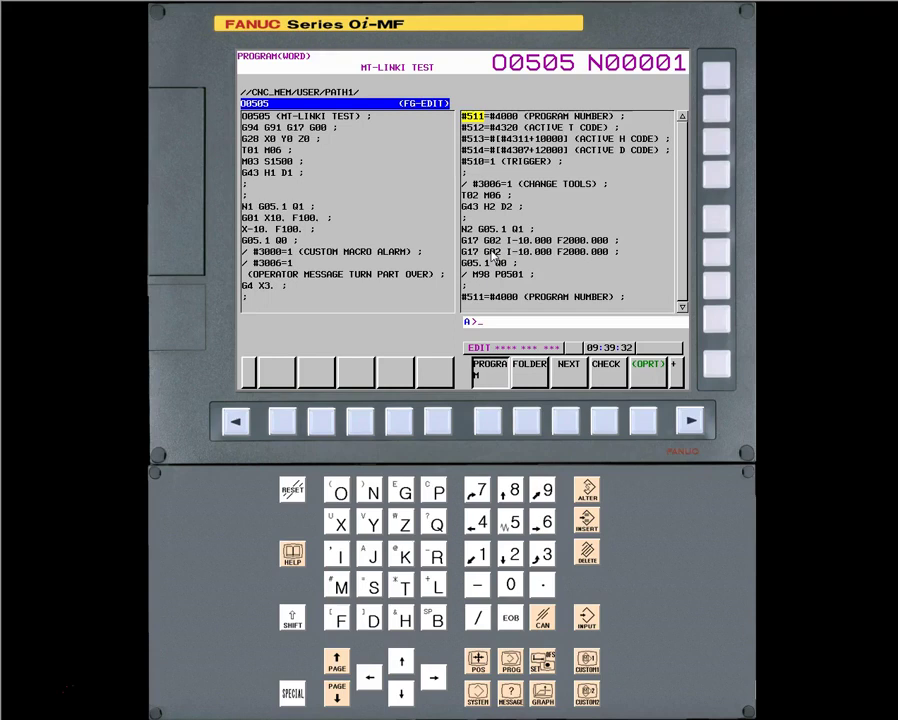
pyautogui.press('Right')
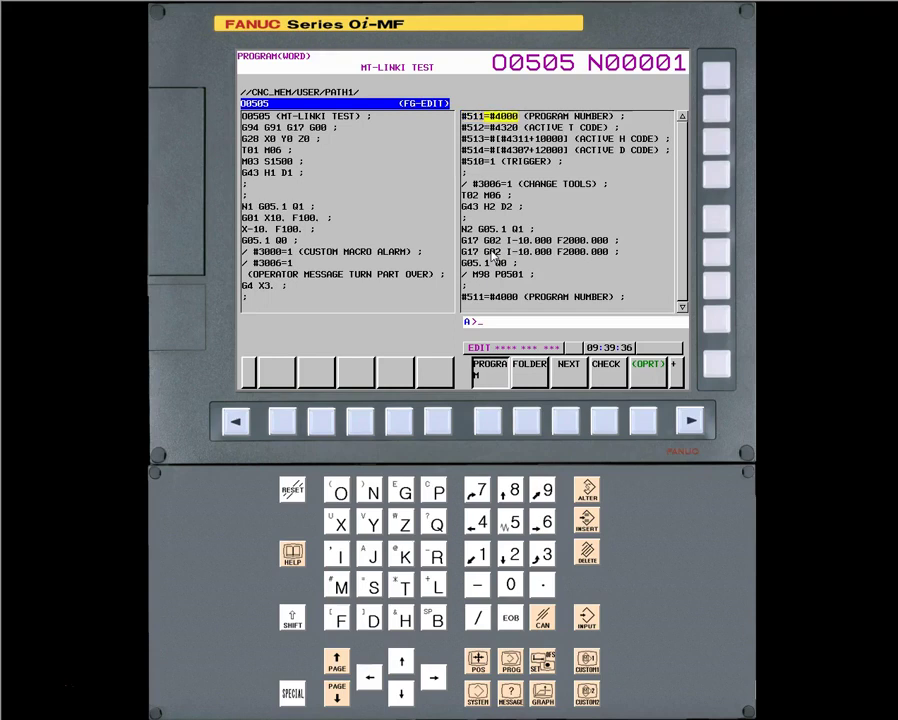
pyautogui.press('Right')
pyautogui.press('Right')
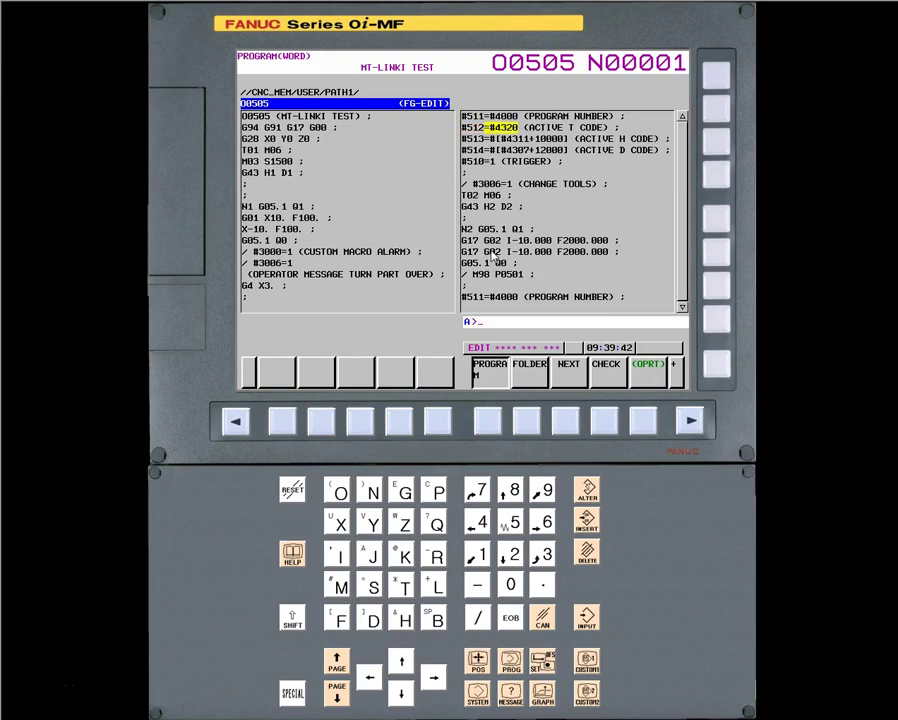
pyautogui.press('Down')
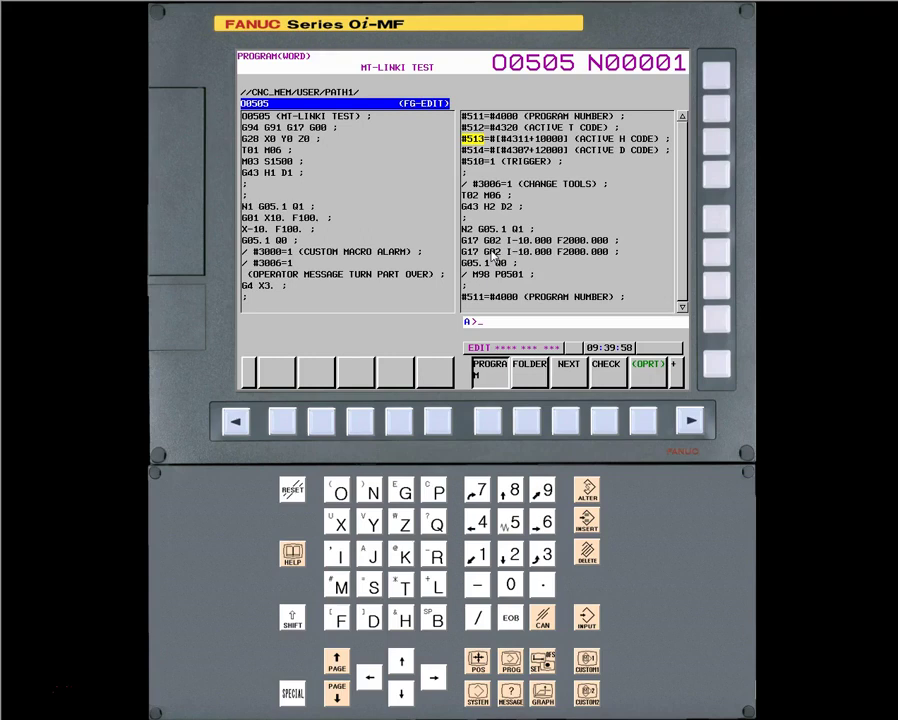
pyautogui.press('Down')
pyautogui.press('Down')
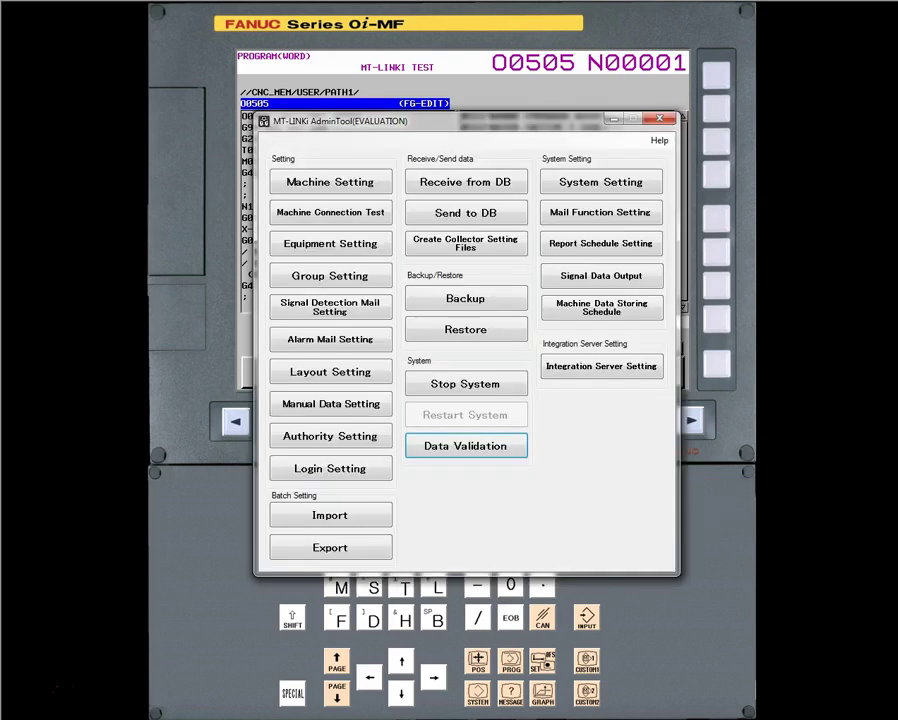
# Show Robodrill_1's macro variable getting conditions in Machine Setting, listing ID0001 'Tool Offset #1'
pyautogui.click(355, 186)
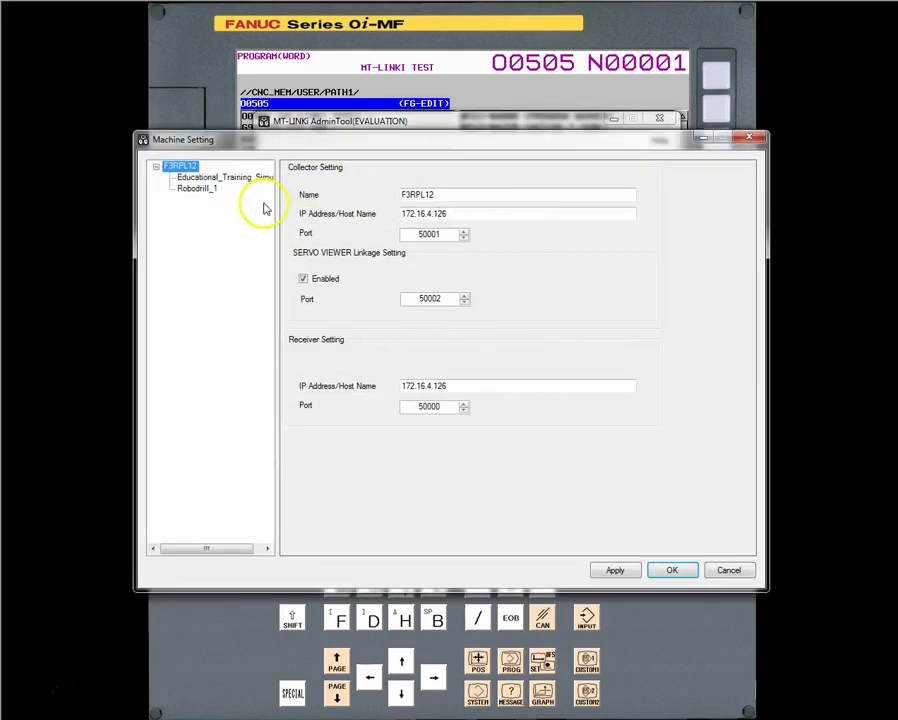
pyautogui.click(198, 190)
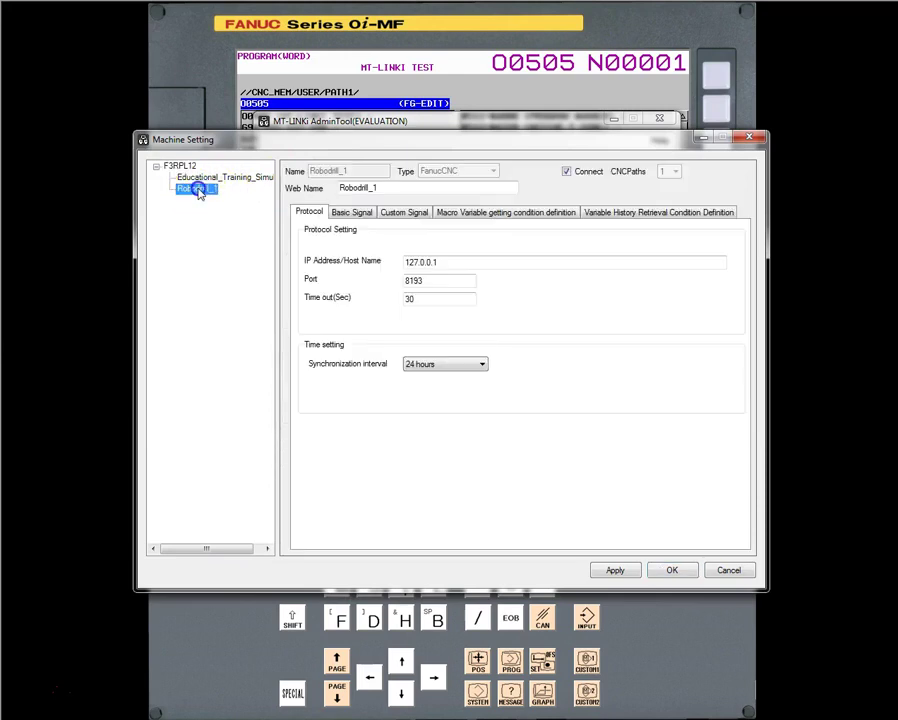
pyautogui.click(549, 214)
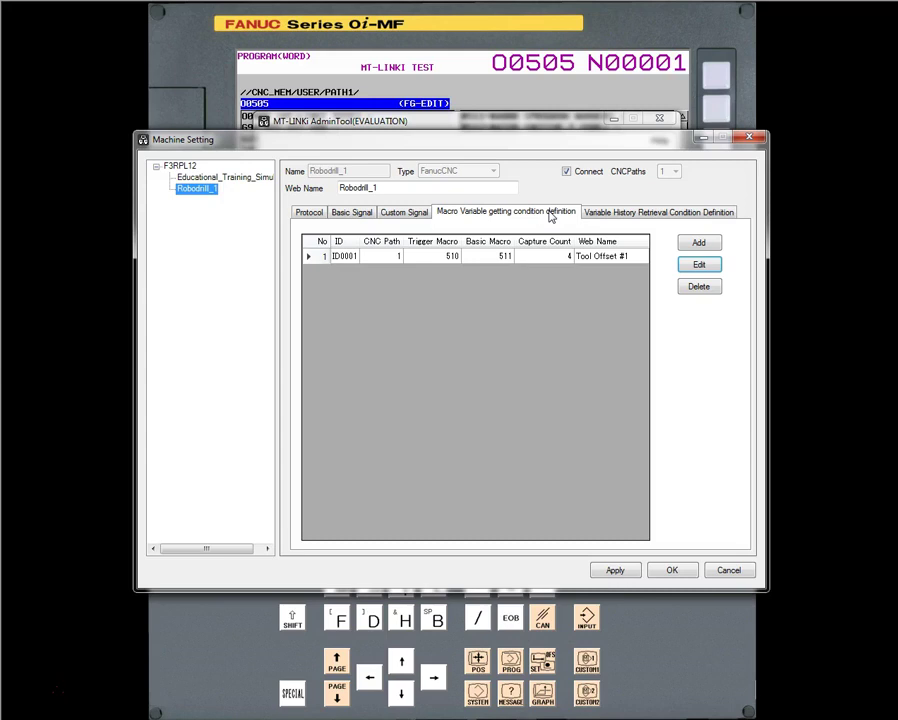
# Edit condition ID0001 and inspect trigger macro 510, basic macro 511 and capture count 4
pyautogui.click(701, 266)
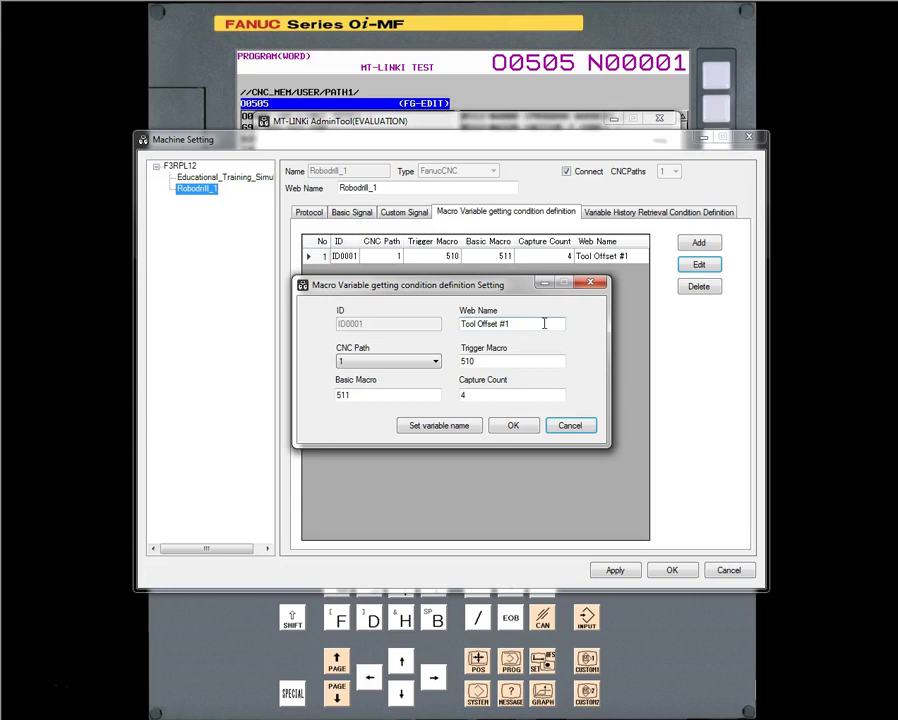
pyautogui.click(499, 361)
pyautogui.click(492, 361)
pyautogui.click(420, 394)
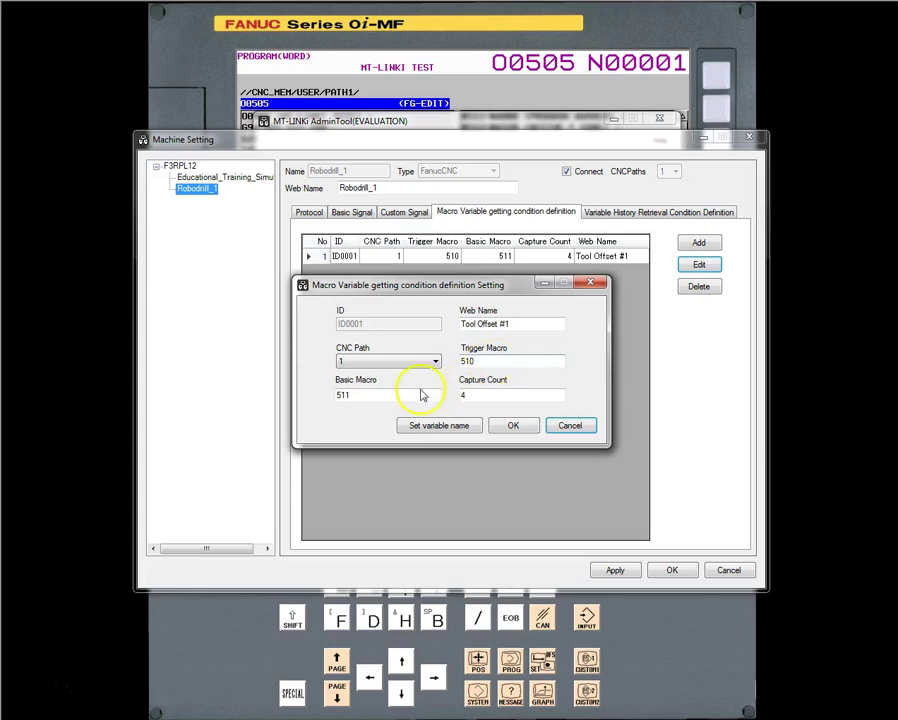
pyautogui.click(366, 393)
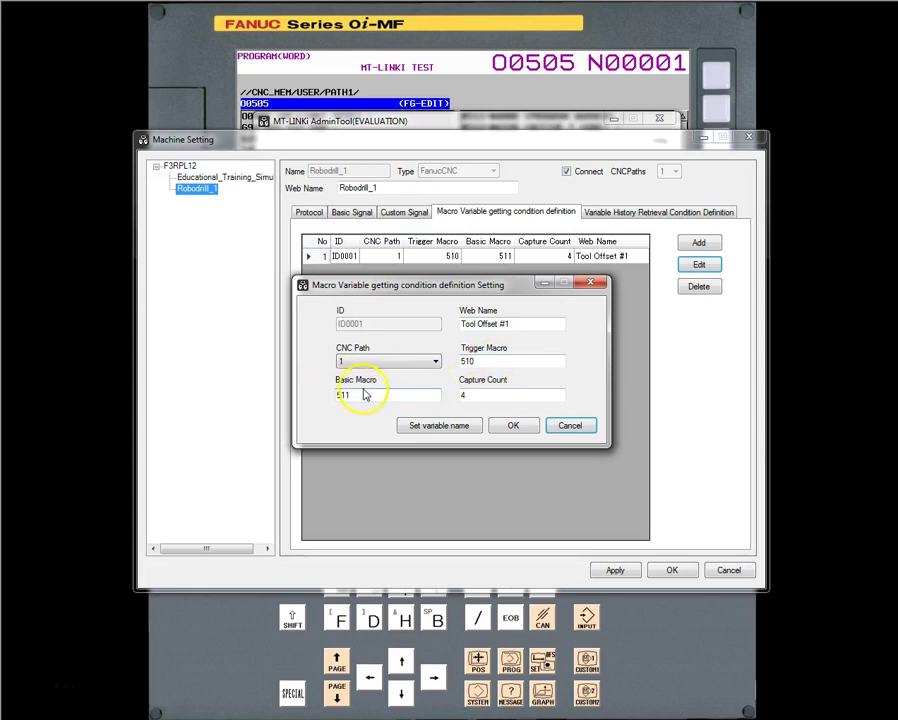
pyautogui.click(380, 394)
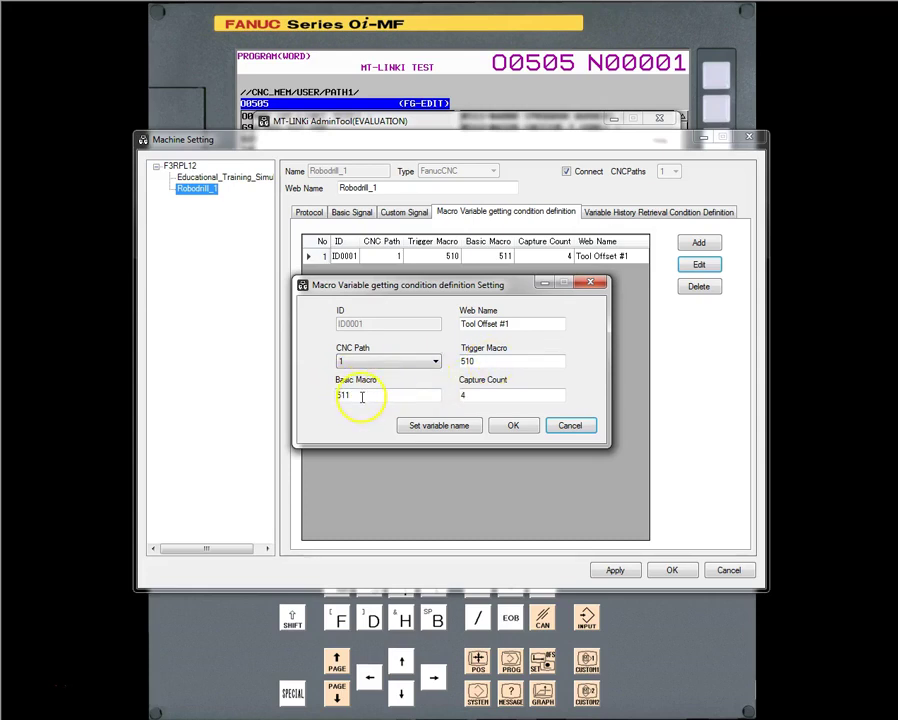
pyautogui.click(362, 396)
pyautogui.click(508, 386)
# Check the Set variable name entries for macros 511–514 and confirm them with OK
pyautogui.click(452, 426)
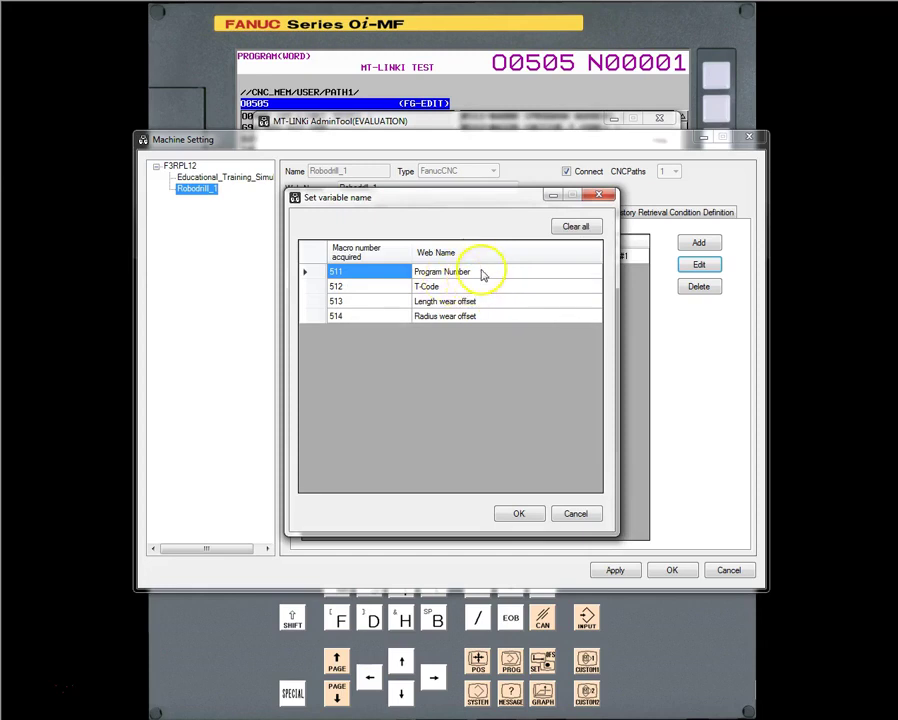
pyautogui.click(481, 271)
pyautogui.click(473, 286)
pyautogui.click(475, 301)
pyautogui.click(475, 316)
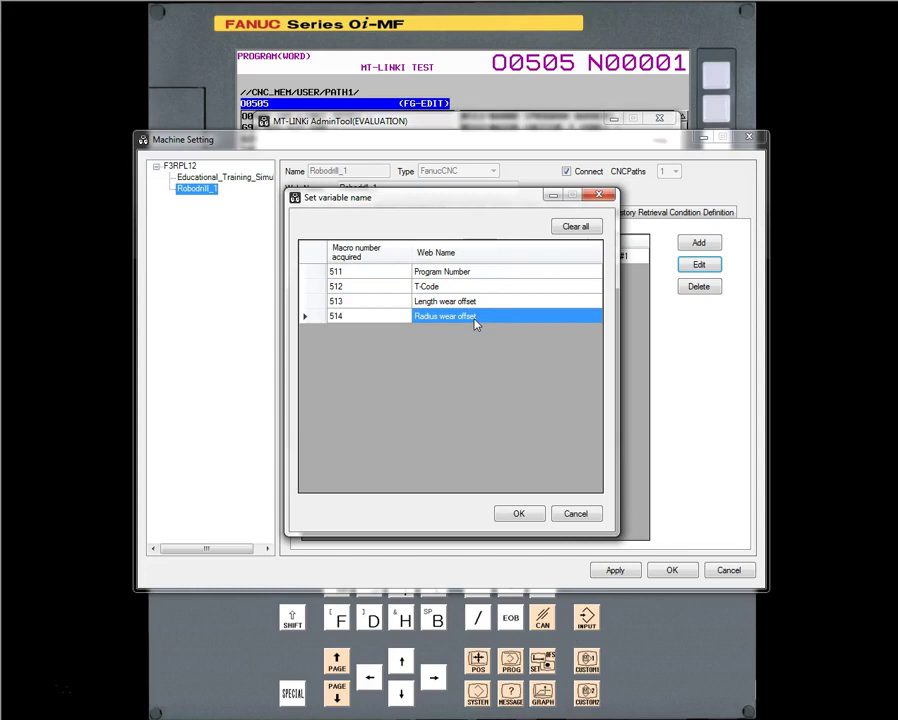
pyautogui.click(351, 274)
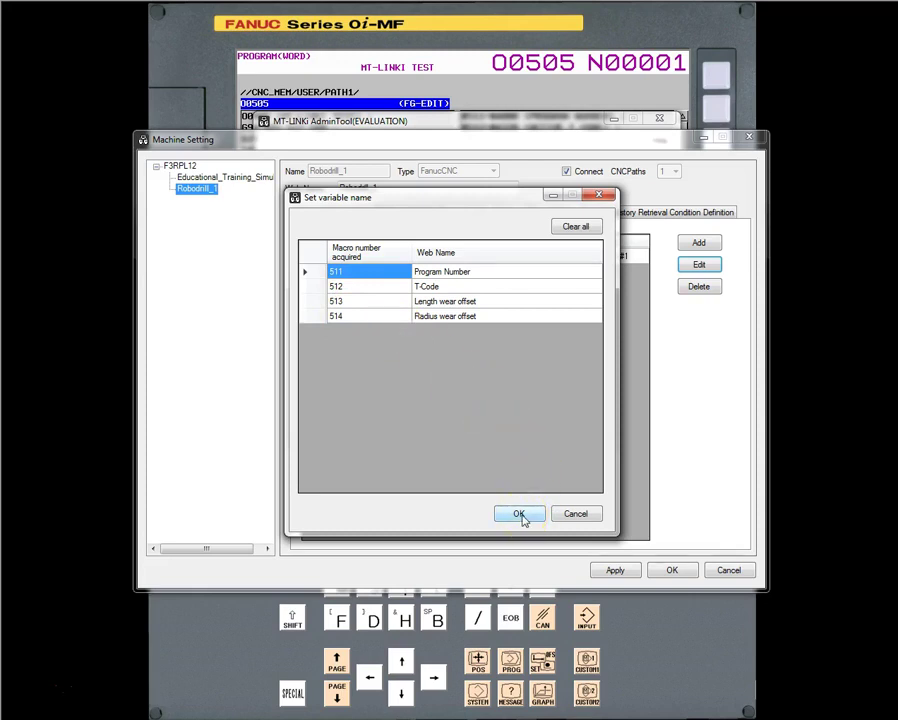
pyautogui.click(519, 514)
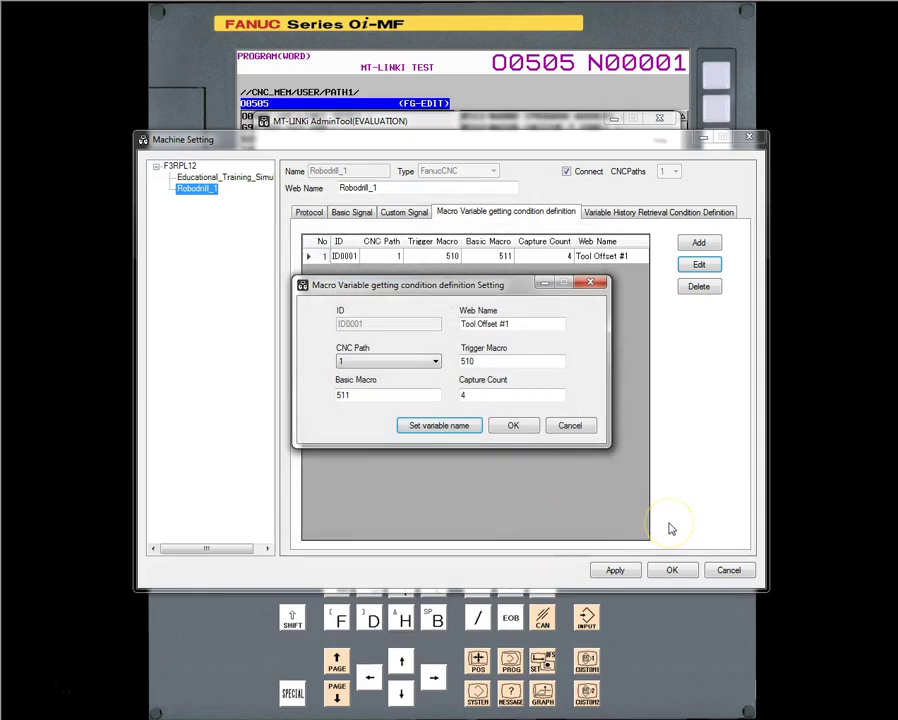
pyautogui.press('Tab')
pyautogui.press('Tab')
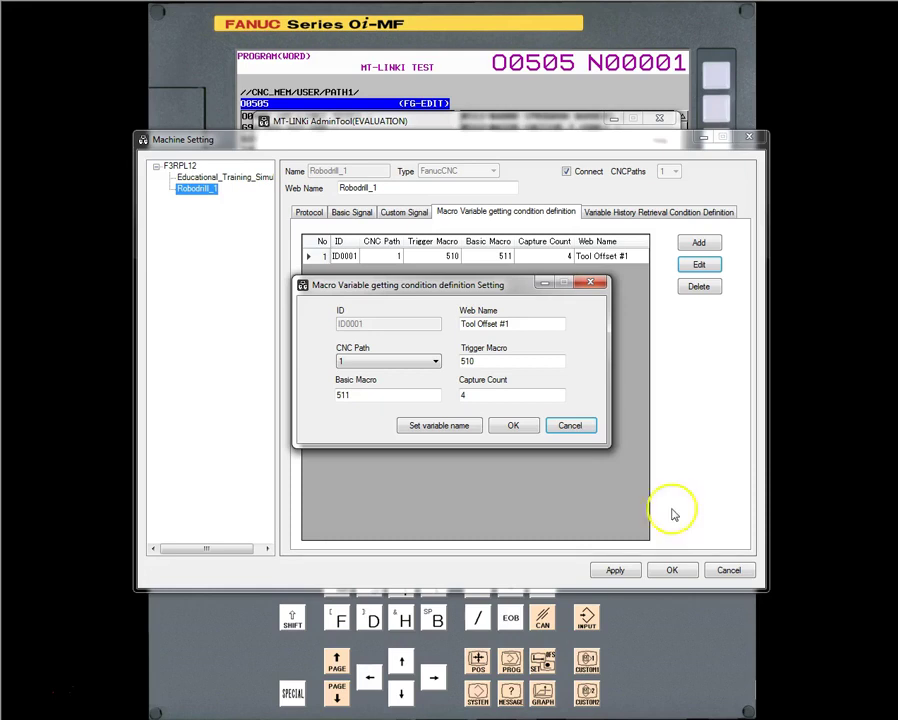
# Accept Tool Offset #1, add condition ID0002 and rename it 'Tool Offset #2'
pyautogui.click(513, 425)
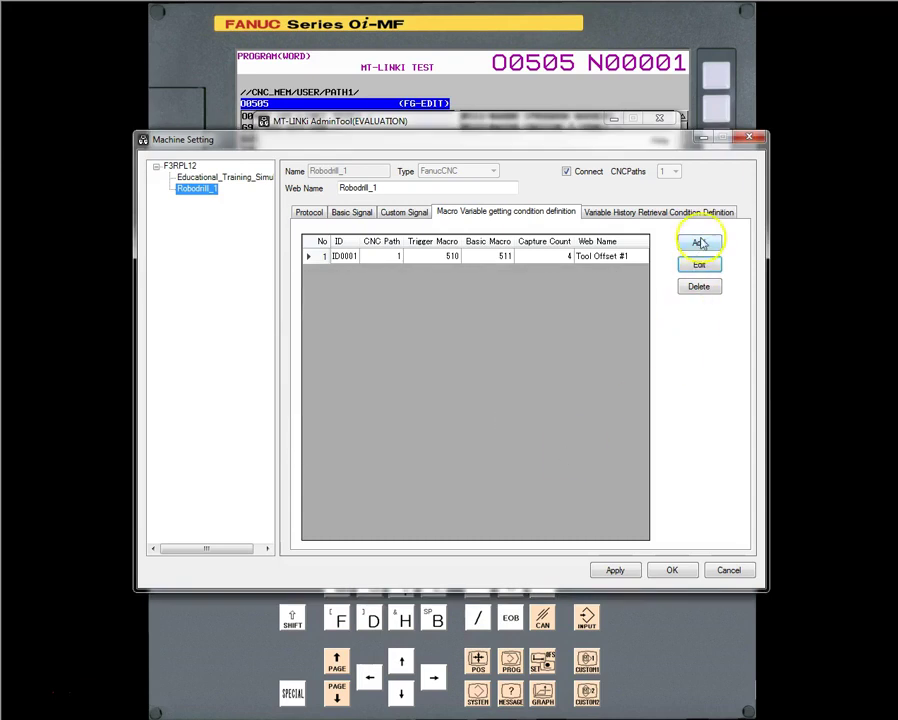
pyautogui.click(700, 243)
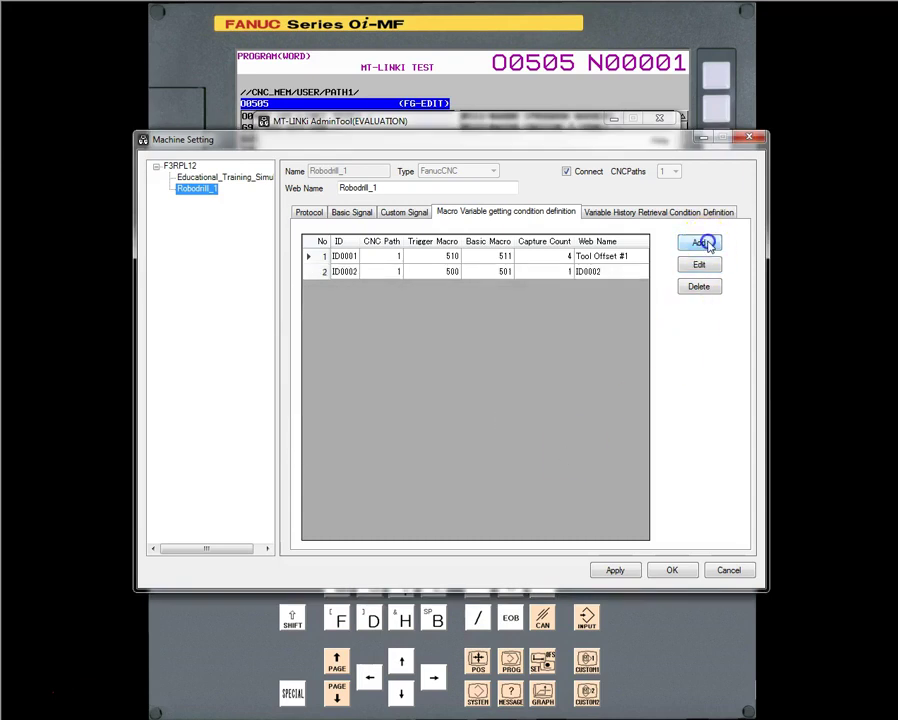
pyautogui.click(538, 275)
pyautogui.doubleClick(538, 275)
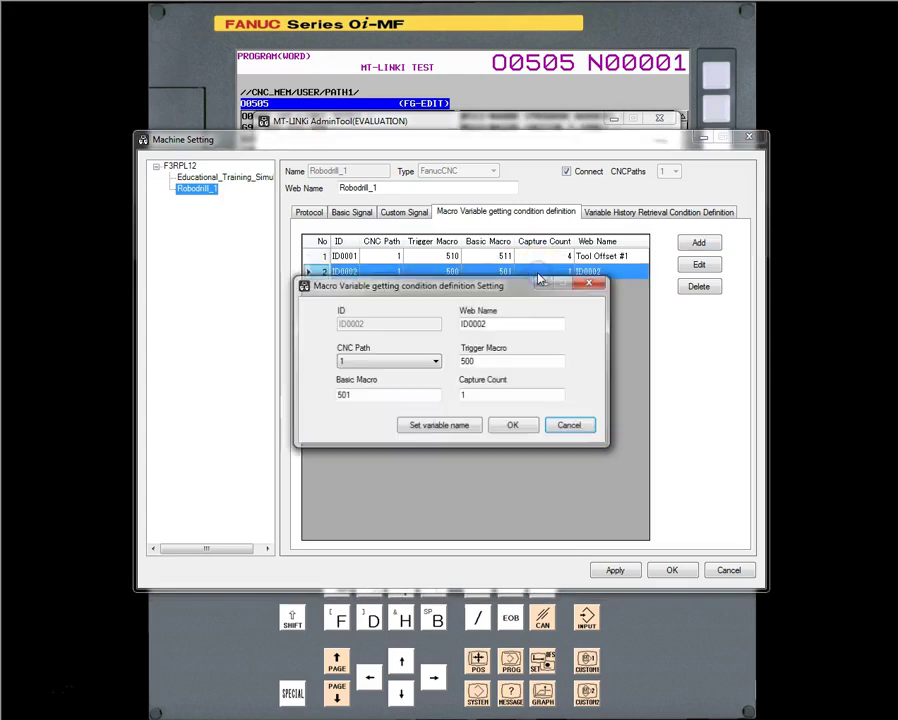
pyautogui.moveTo(516, 324); pyautogui.dragTo(432, 326)
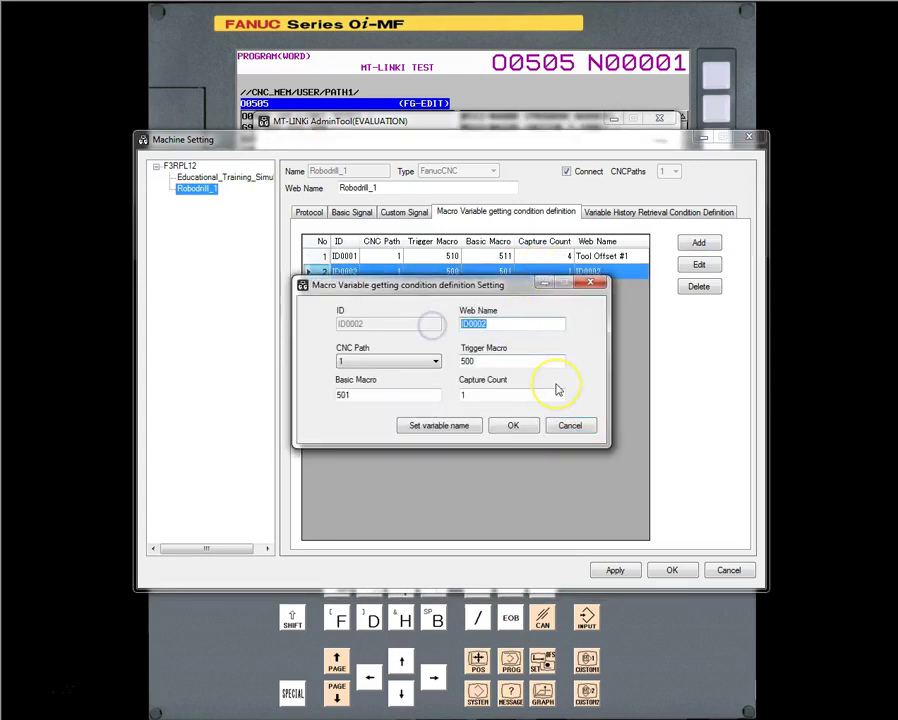
pyautogui.write('Tool')
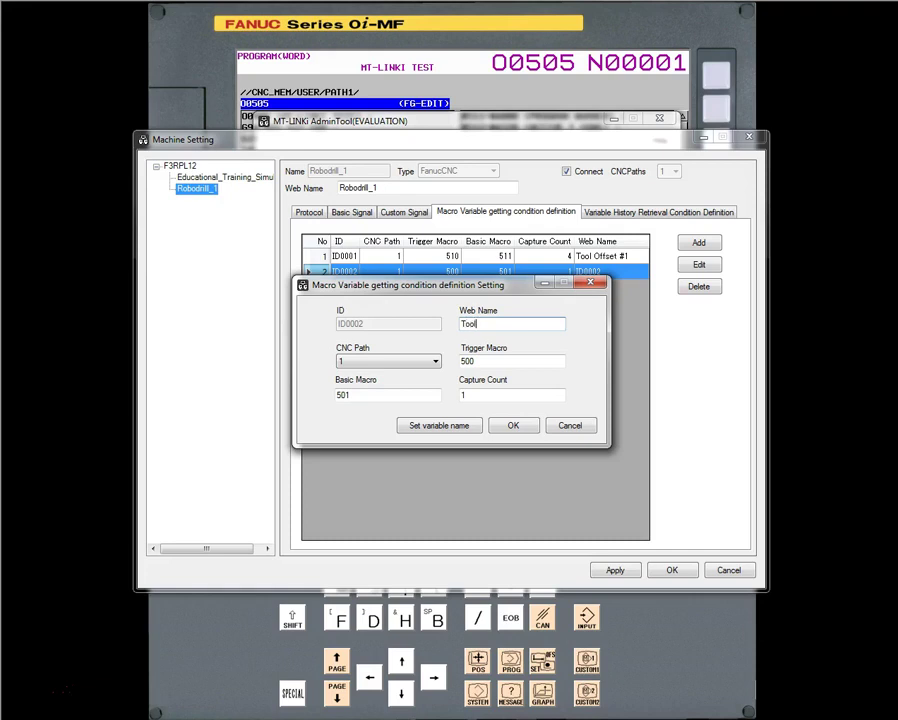
pyautogui.write(' Offset #2')
pyautogui.press('Tab')
pyautogui.press('Tab')
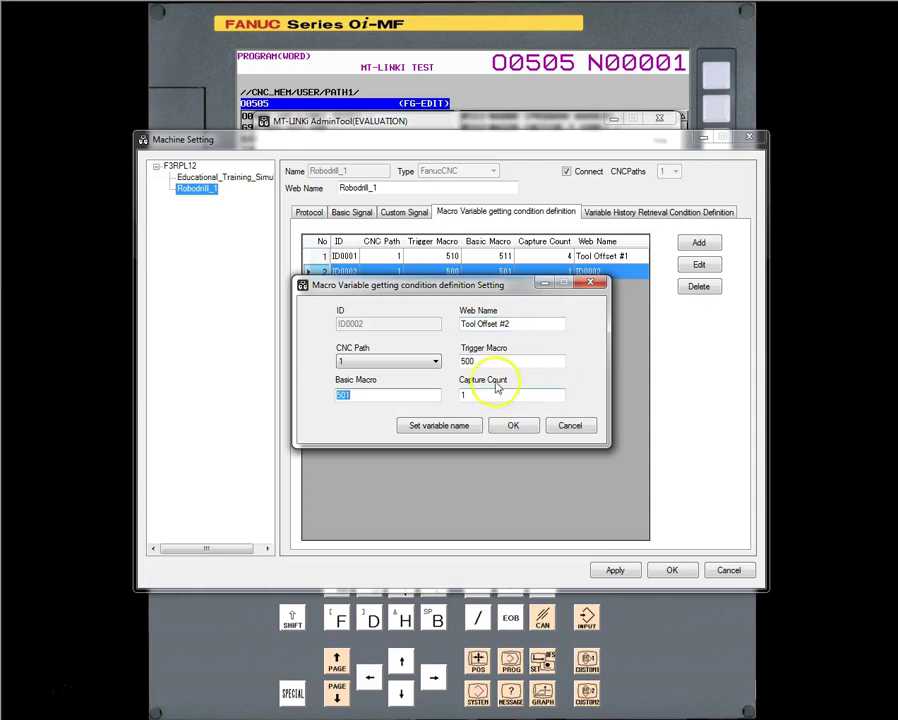
# Set its trigger macro to 520, basic macro to 511 and capture count to 4
pyautogui.click(441, 355)
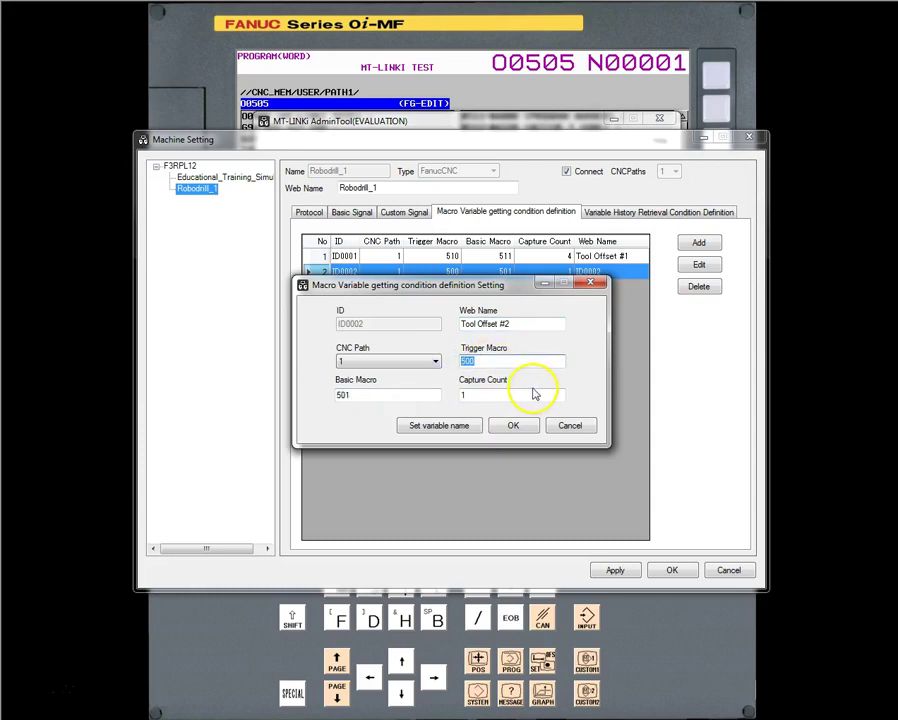
pyautogui.write('5')
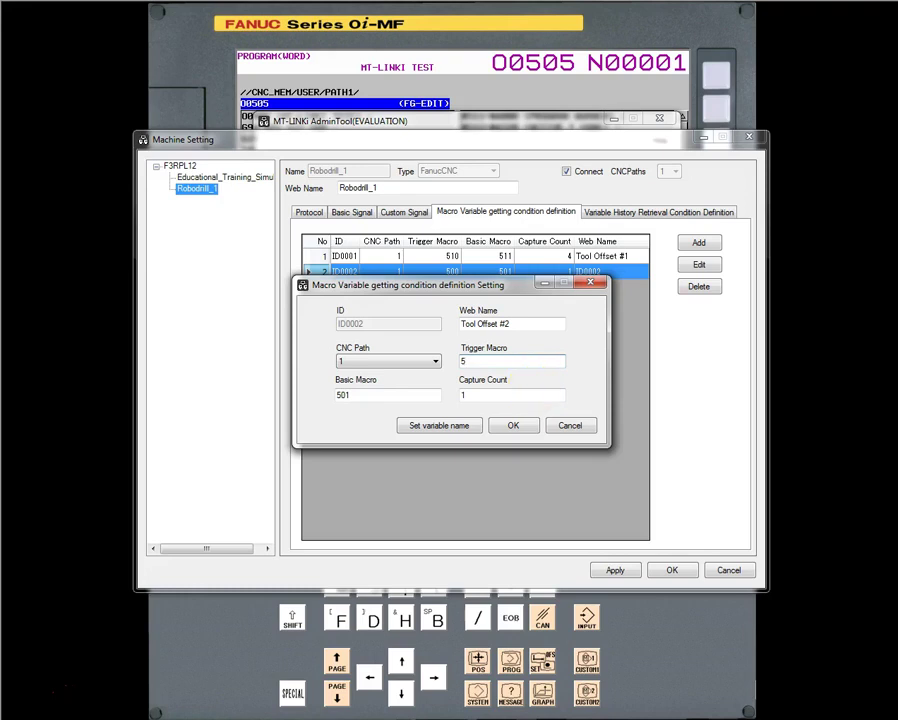
pyautogui.write('20')
pyautogui.moveTo(358, 396); pyautogui.dragTo(315, 388)
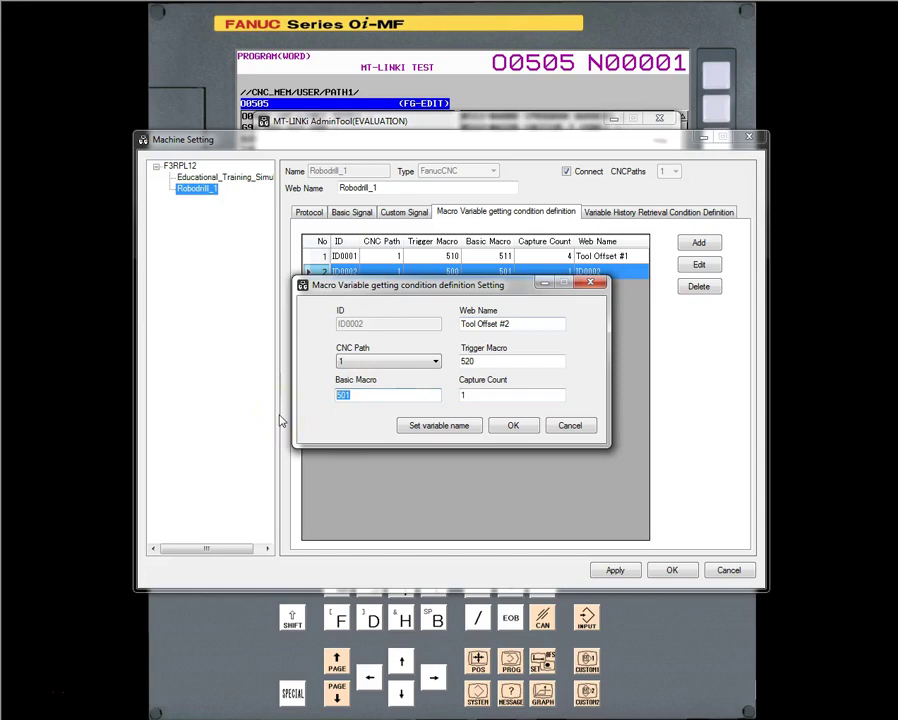
pyautogui.write('511')
pyautogui.press('Tab')
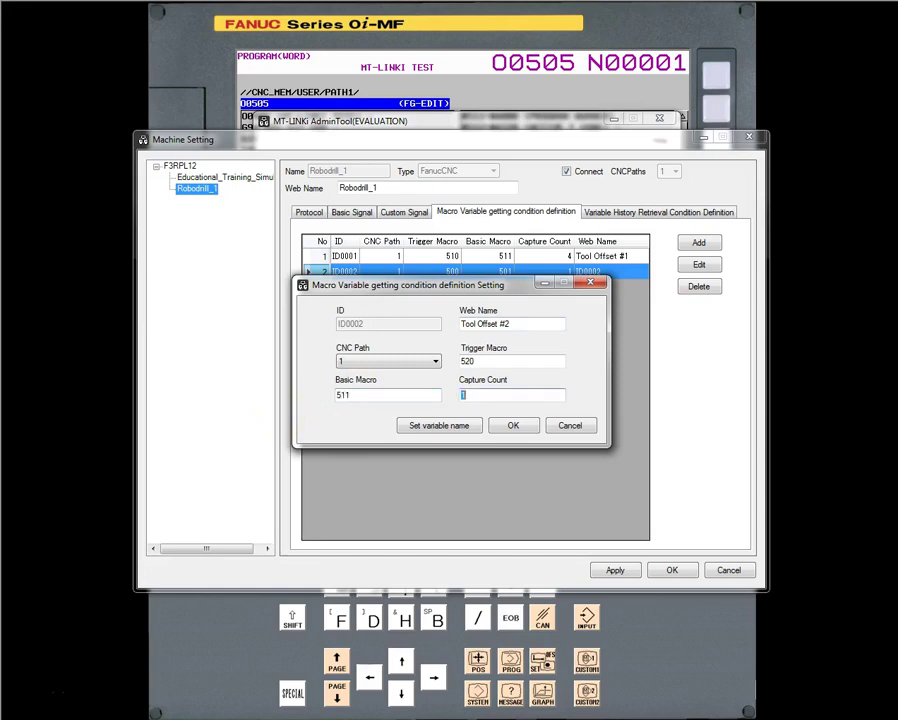
pyautogui.write('4')
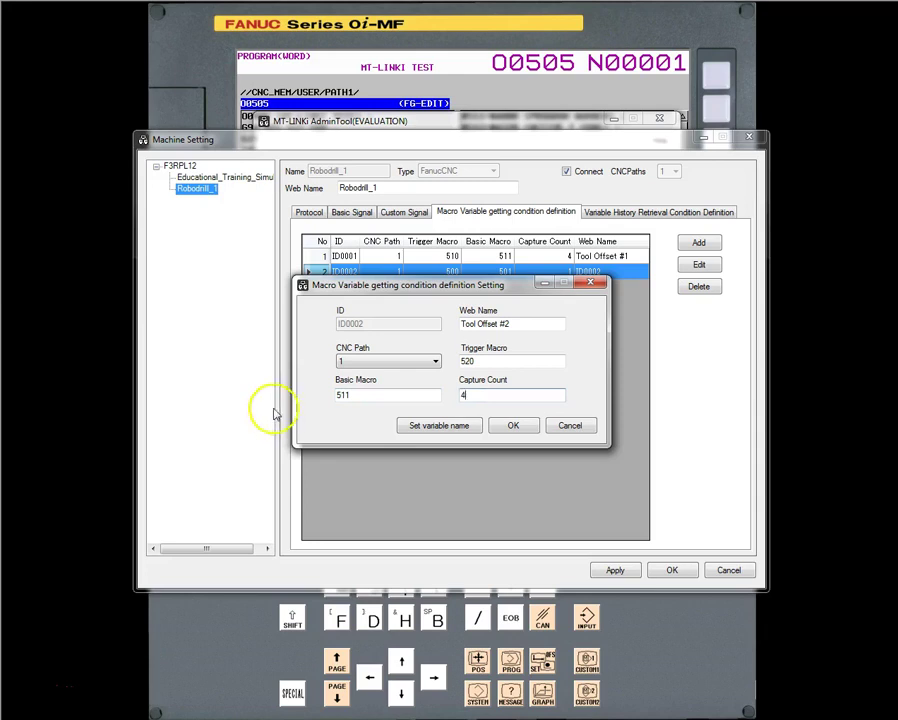
# In the variable name grid, enter Program Number, T-Code, Length wear offset and Radius wear offset for 511–514
pyautogui.click(452, 428)
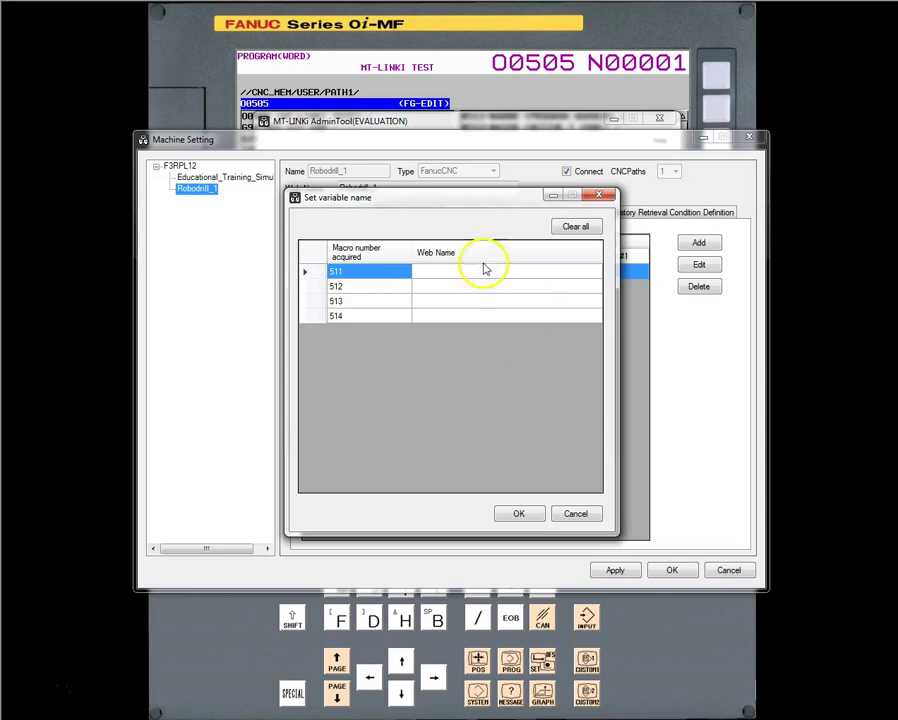
pyautogui.click(450, 275)
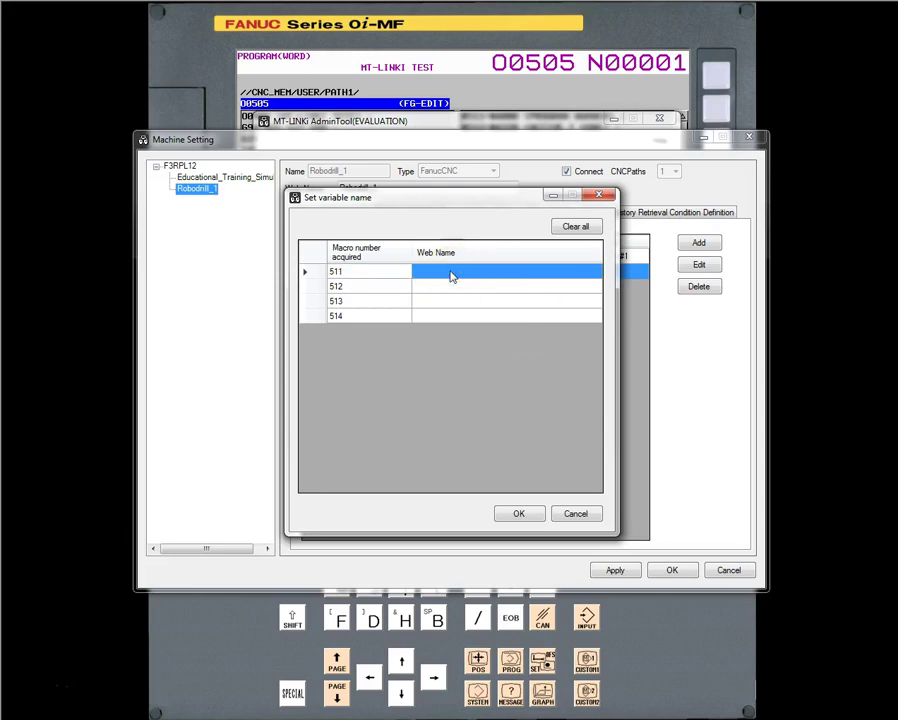
pyautogui.write('Program')
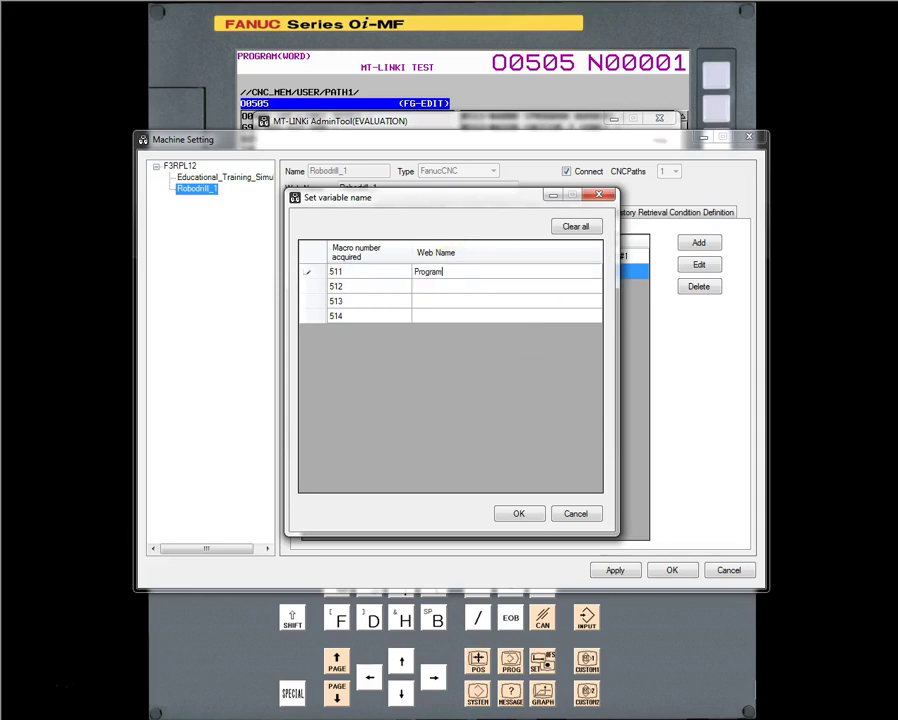
pyautogui.write(' Number')
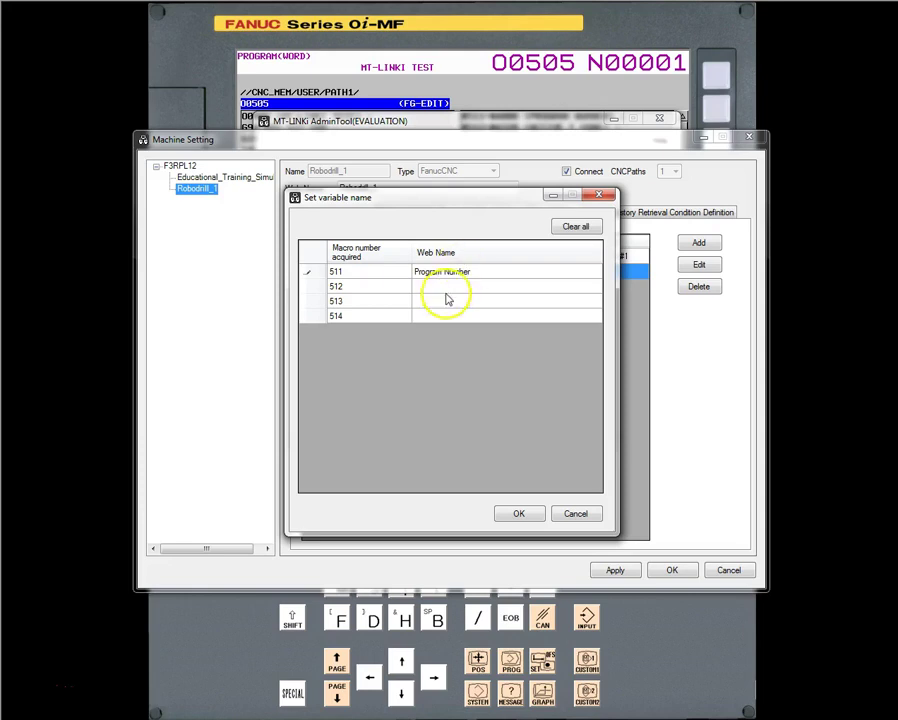
pyautogui.click(444, 289)
pyautogui.write('T-')
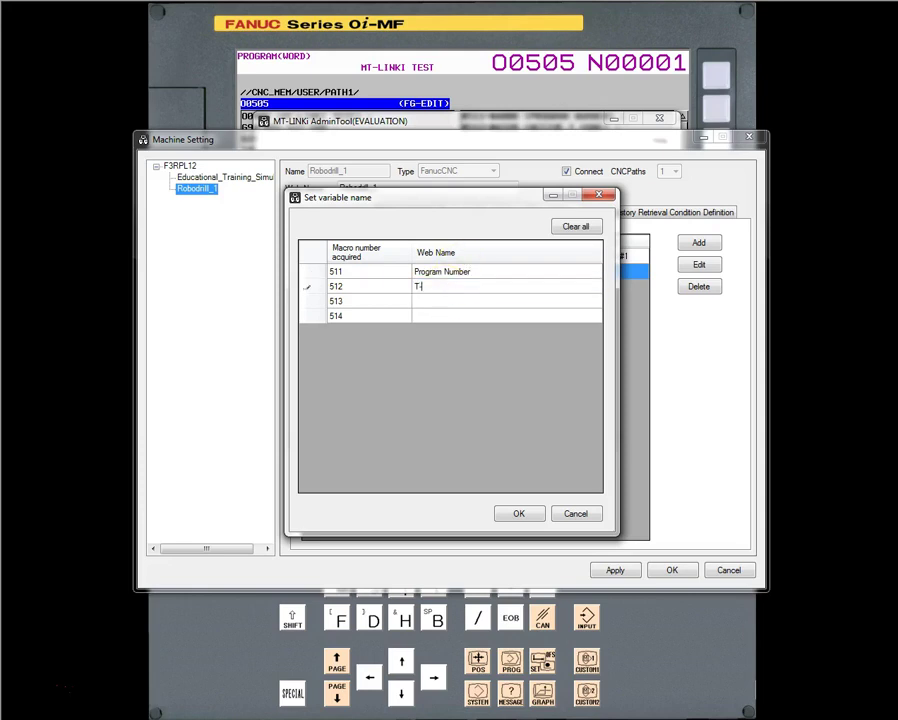
pyautogui.write('Code')
pyautogui.click(445, 305)
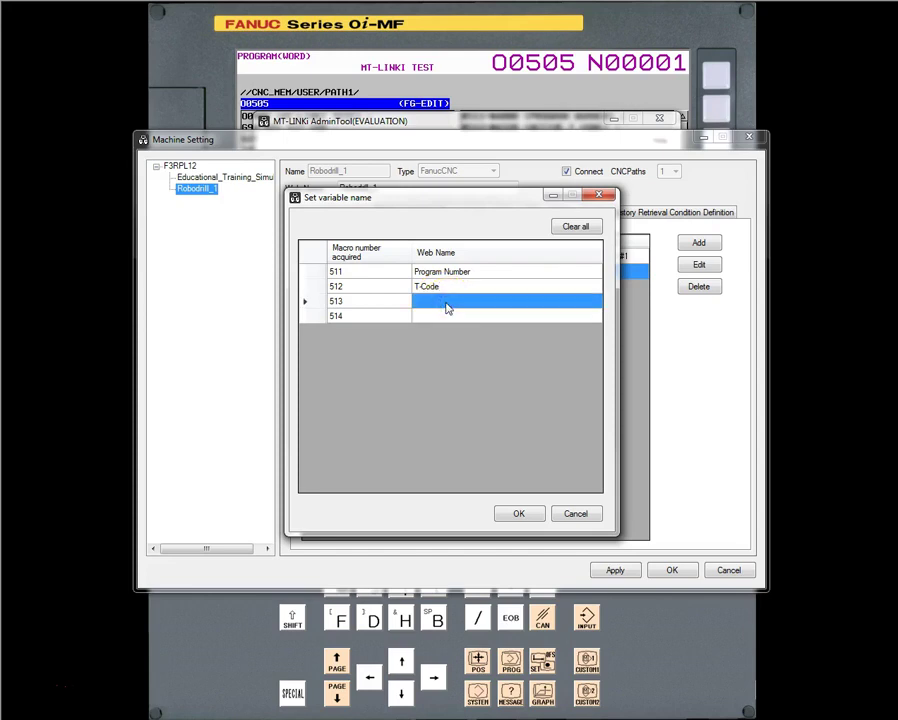
pyautogui.write('Len')
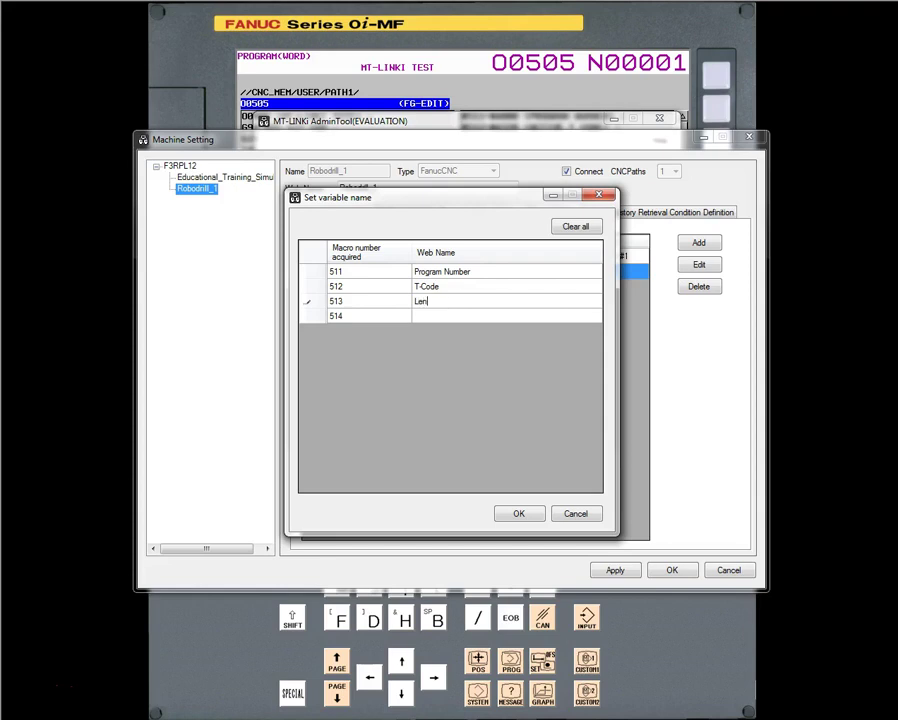
pyautogui.write('gth wear offset')
pyautogui.press('Tab')
pyautogui.write('R')
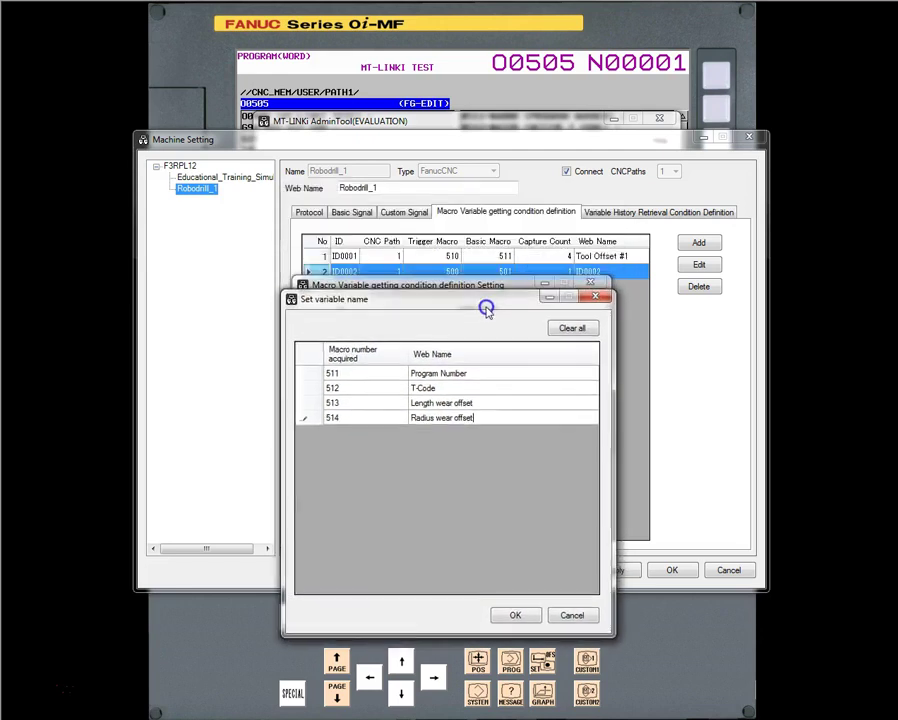
# Confirm the names and the Tool Offset #2 condition, apply to the setting file, and close Machine Setting
pyautogui.click(515, 616)
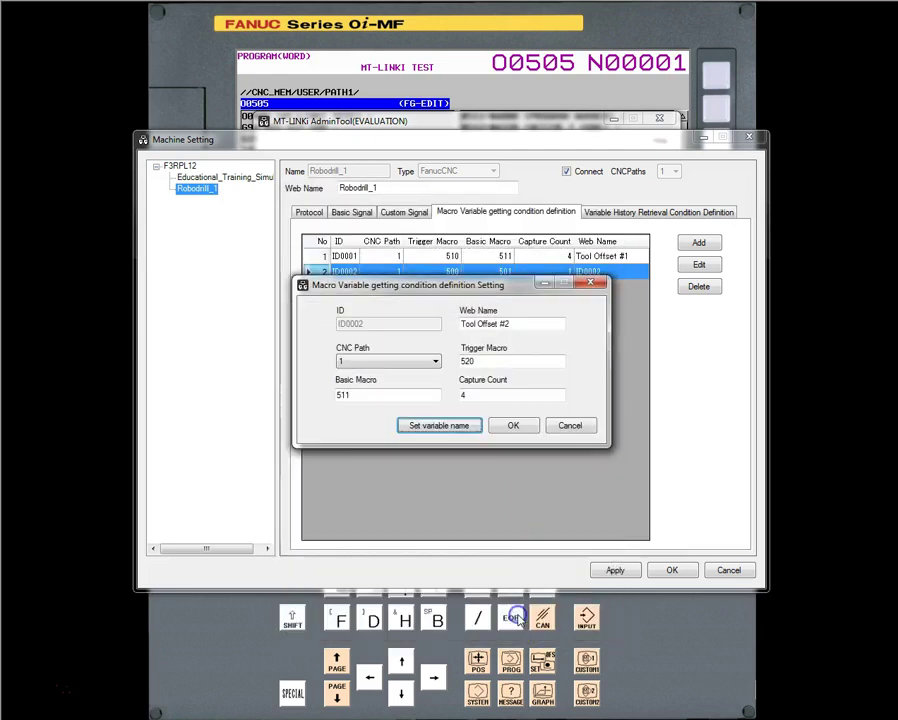
pyautogui.click(517, 428)
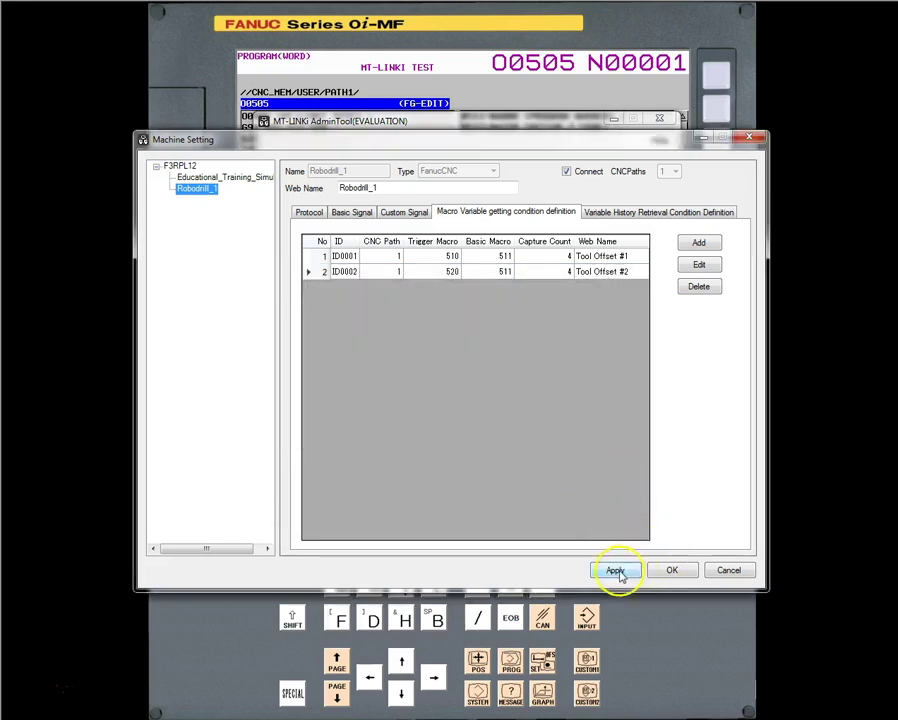
pyautogui.click(615, 571)
pyautogui.click(503, 419)
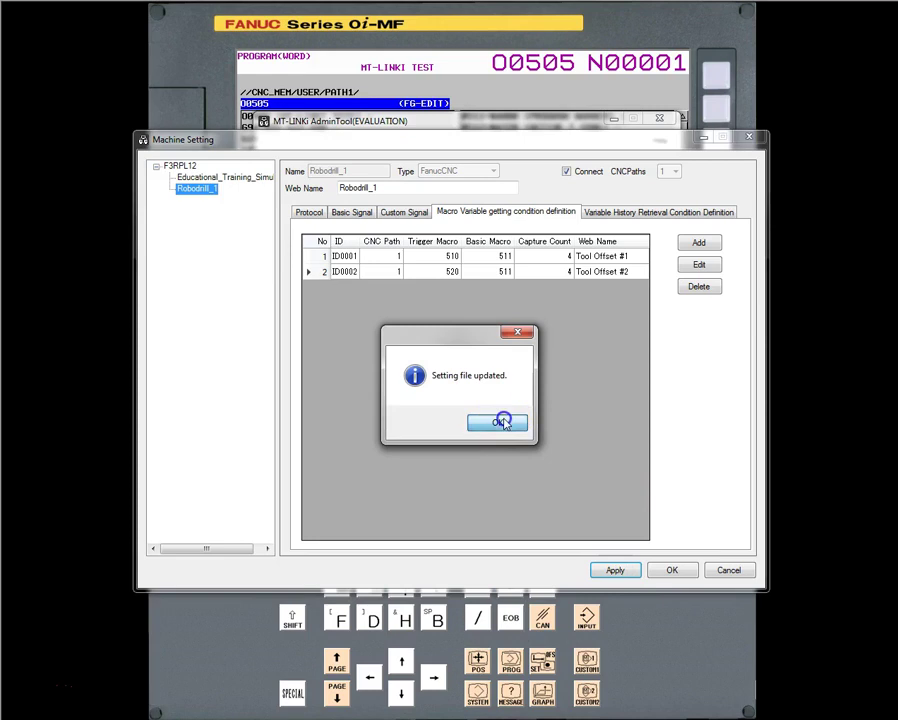
pyautogui.click(671, 571)
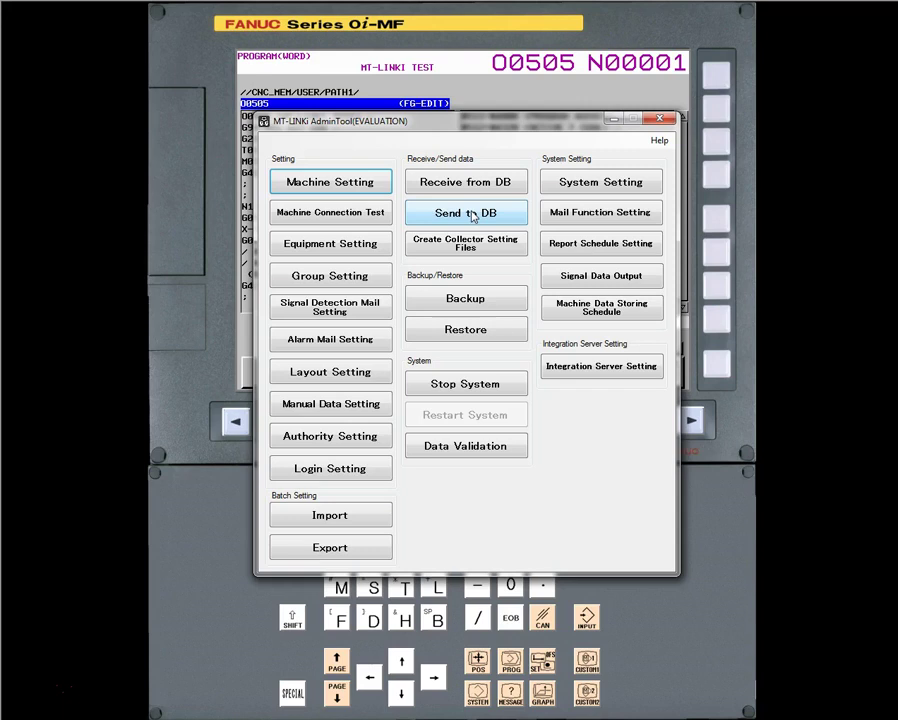
# Send the updated Robodrill_1 machine settings to the database with Send to DB
pyautogui.click(473, 216)
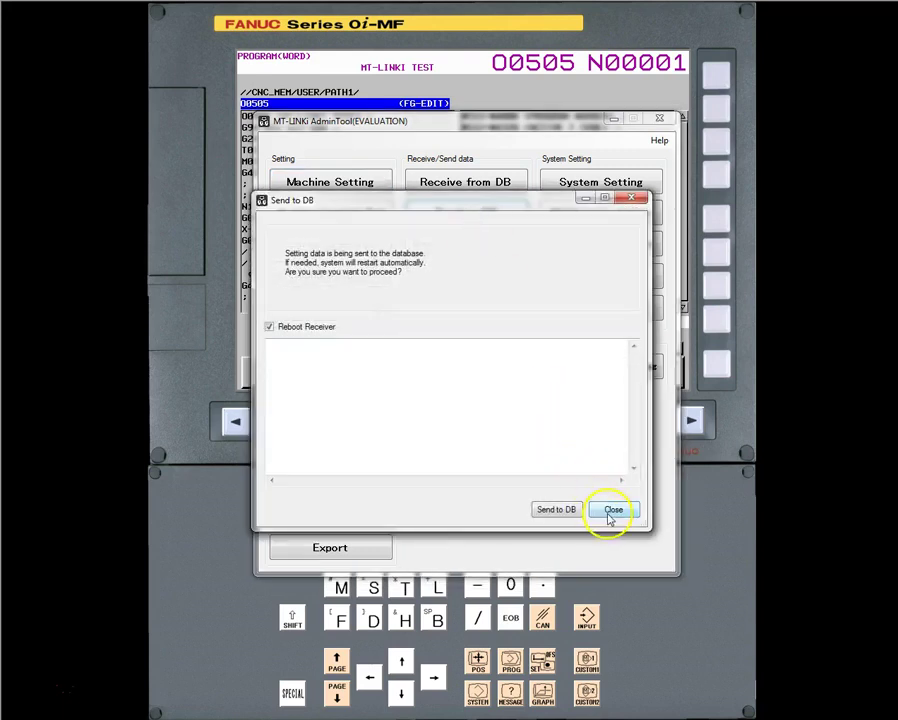
pyautogui.click(555, 510)
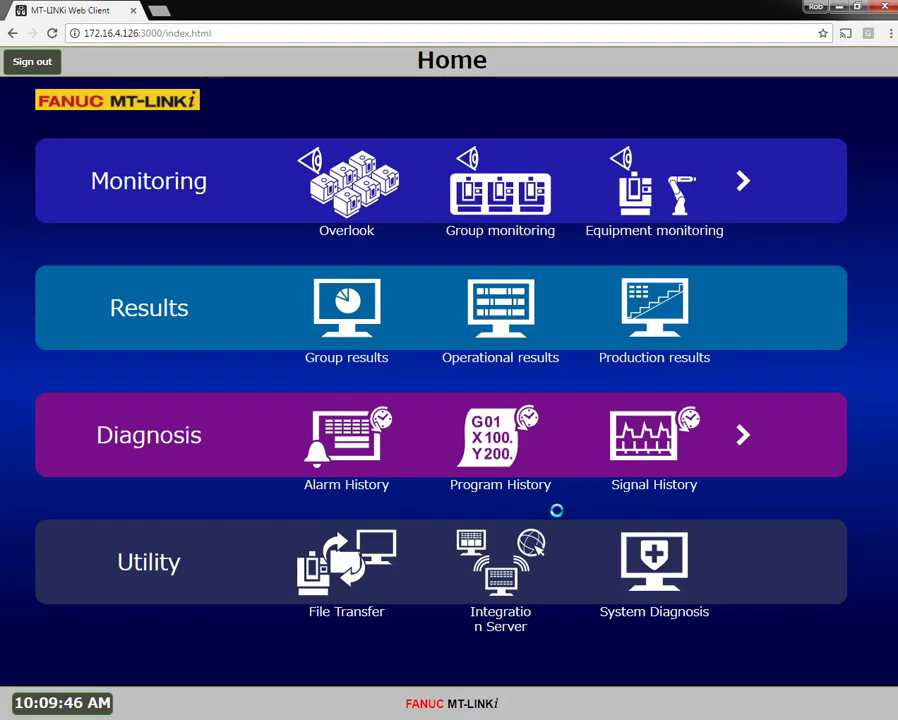
# Open Macro Value History, choose Tool Offset #2, set the period to end now, and search
pyautogui.click(743, 434)
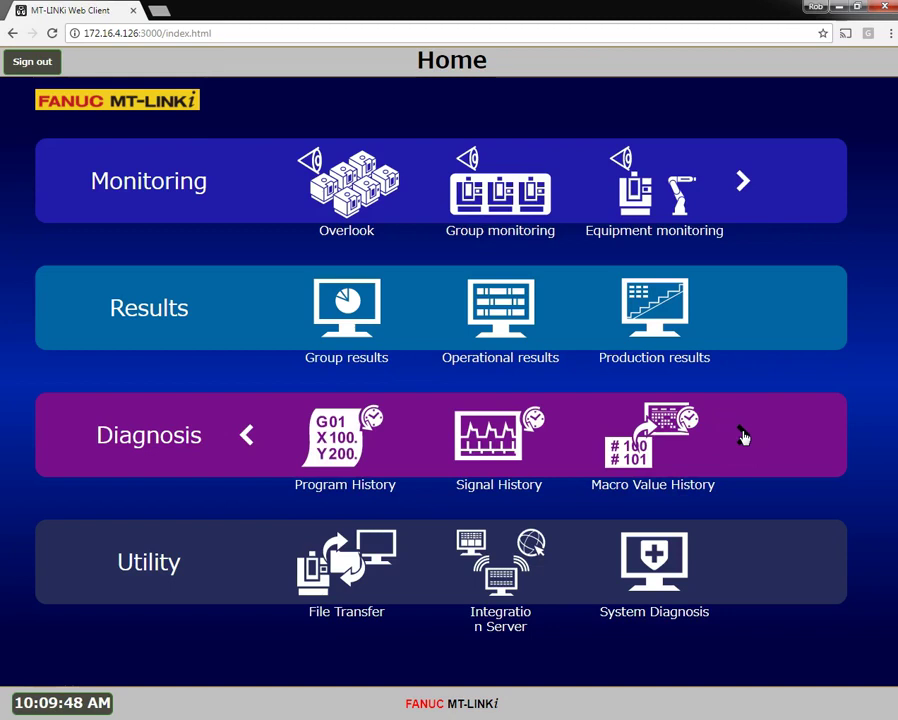
pyautogui.click(655, 438)
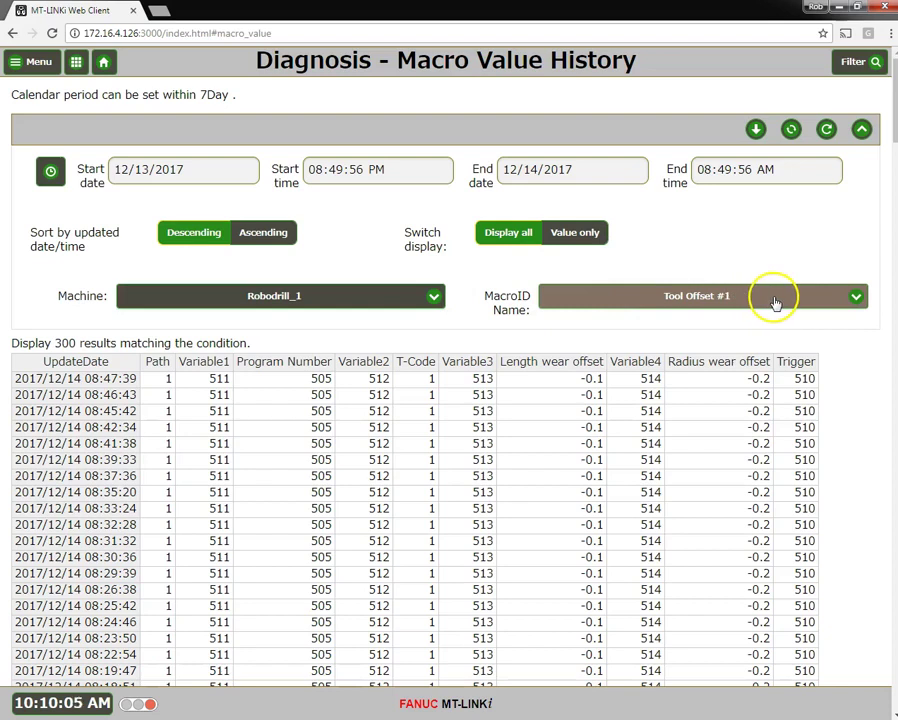
pyautogui.click(856, 296)
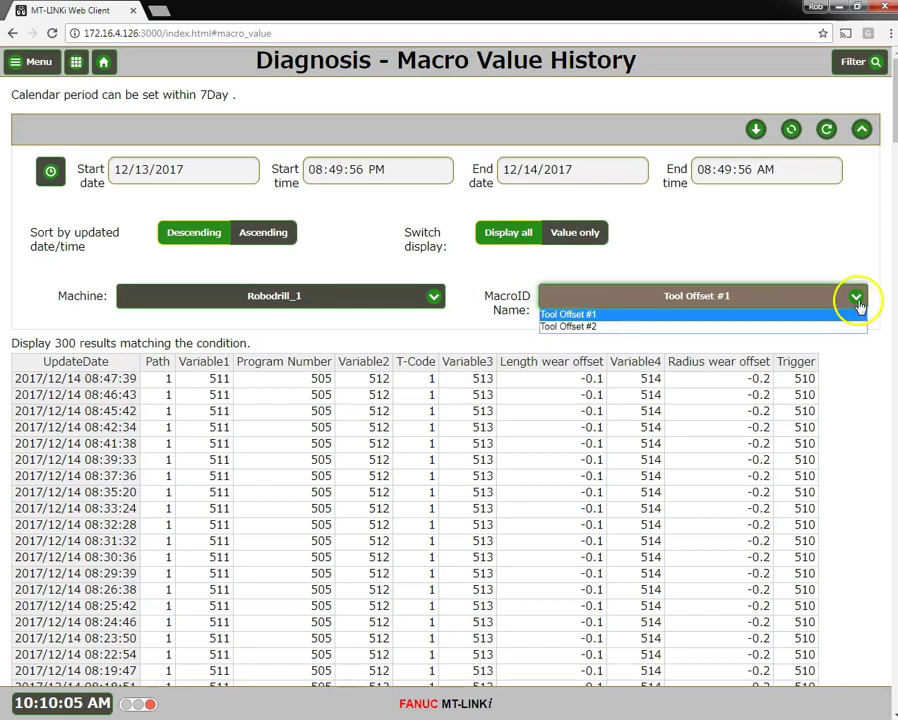
pyautogui.click(604, 327)
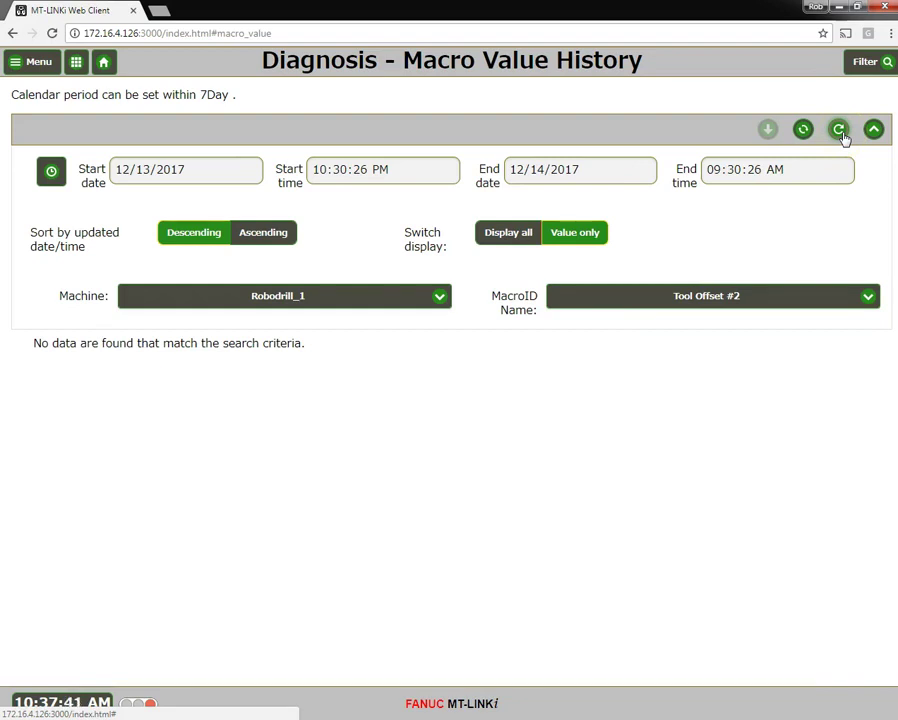
pyautogui.click(51, 176)
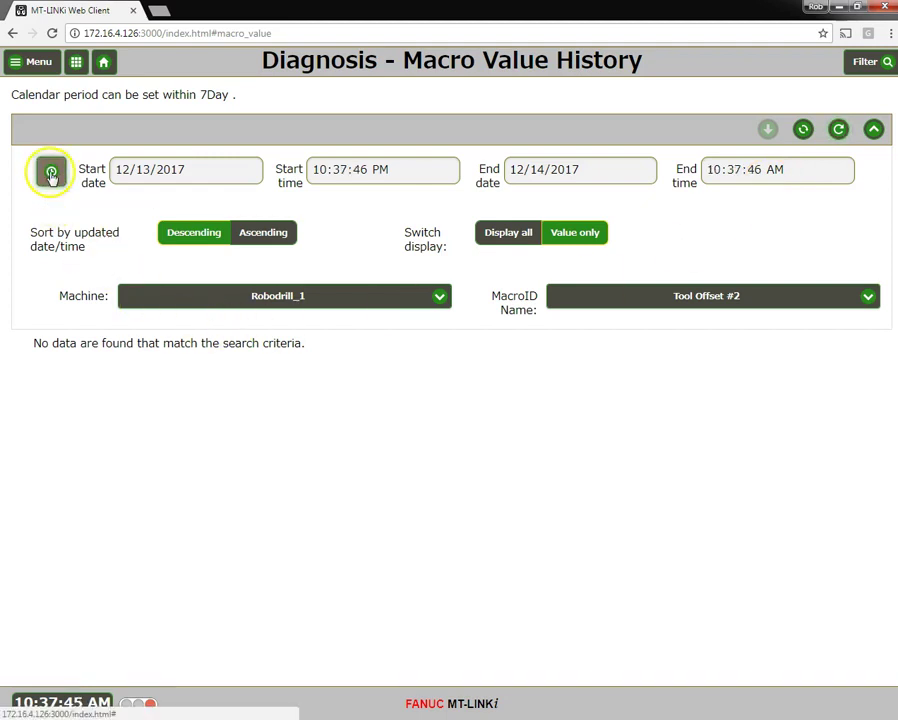
pyautogui.click(838, 130)
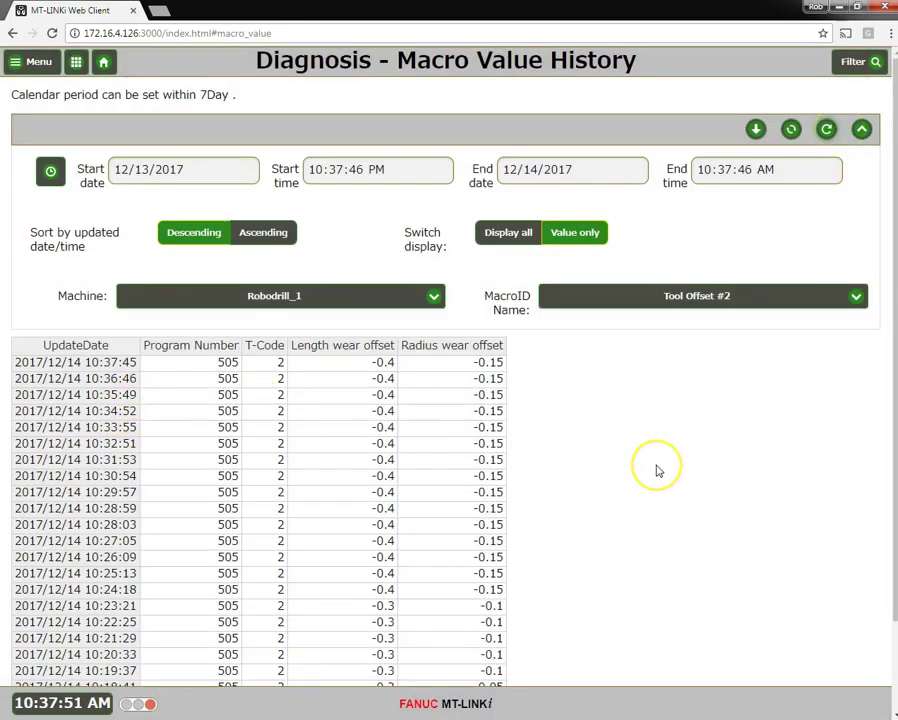
# Scroll through Robodrill_1's Tool Offset #2 history, from -0.2/-0.05 at 10:11:04 to -0.4/-0.15 since 10:24:18
pyautogui.scroll(-2, 657, 470)
pyautogui.scroll(2, 657, 470)
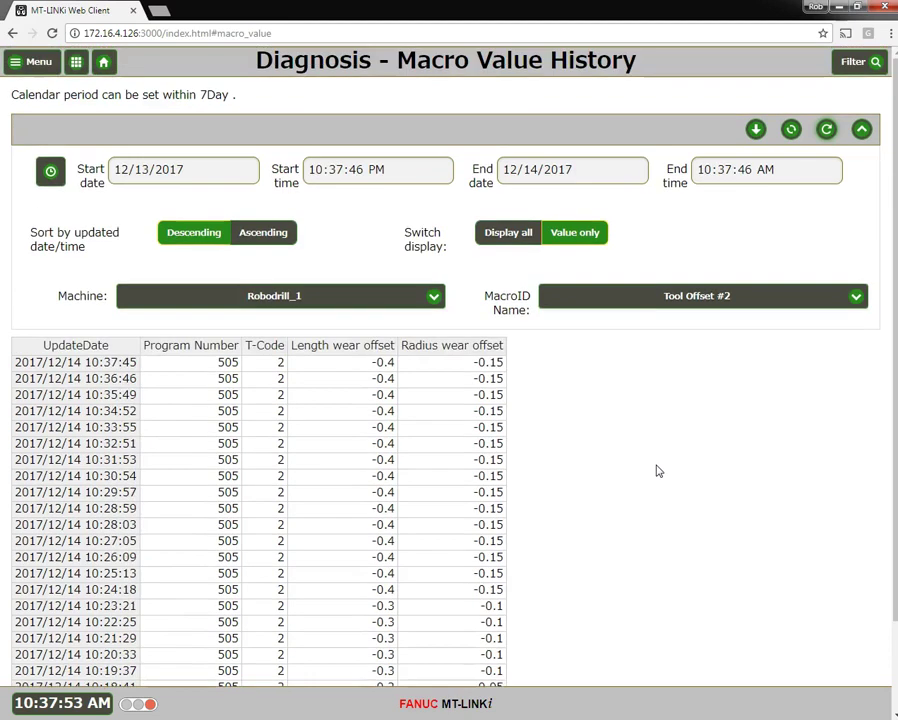
pyautogui.scroll(-2, 168, 388)
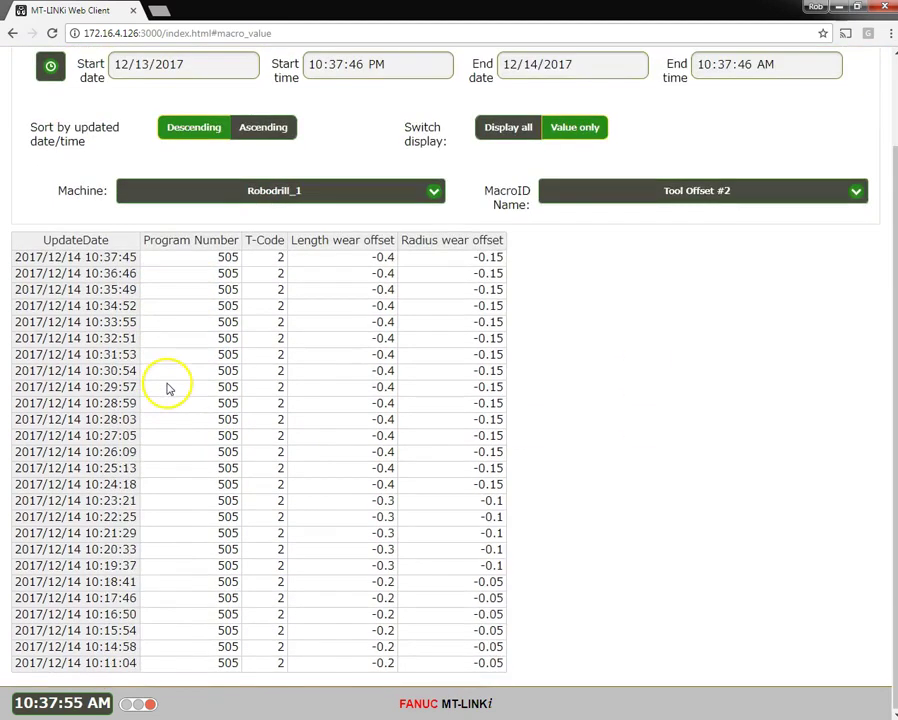
pyautogui.scroll(2, 170, 452)
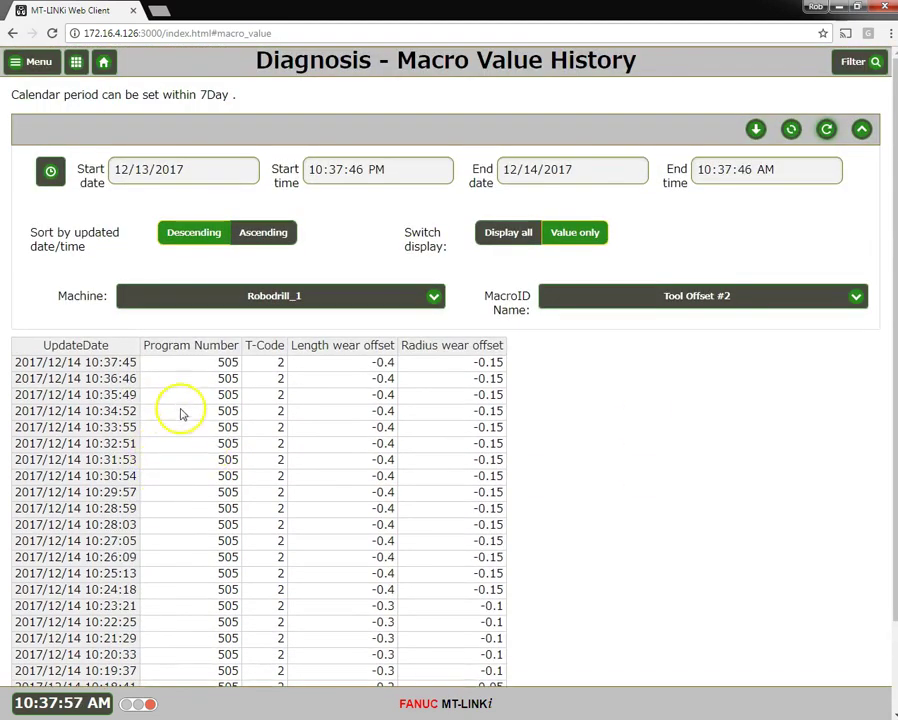
pyautogui.scroll(-2, 181, 413)
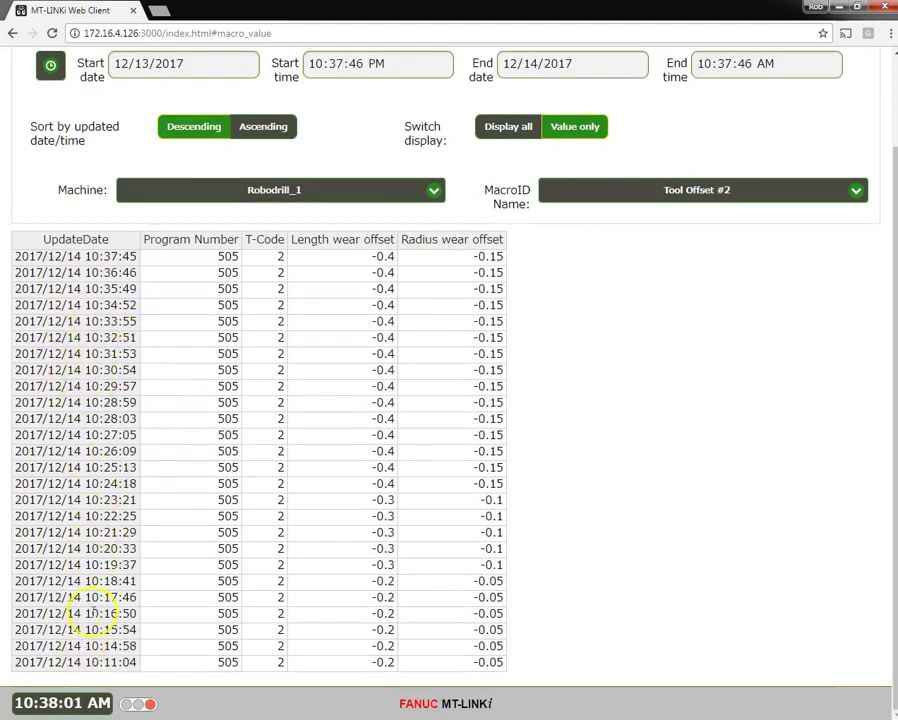
pyautogui.scroll(2, 110, 337)
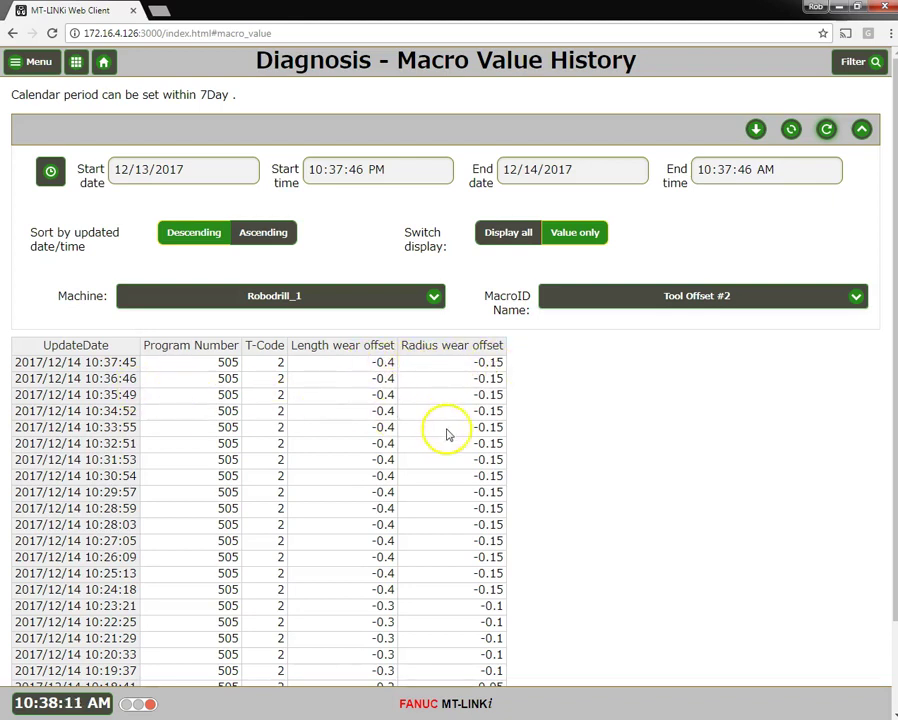
pyautogui.scroll(-2, 446, 430)
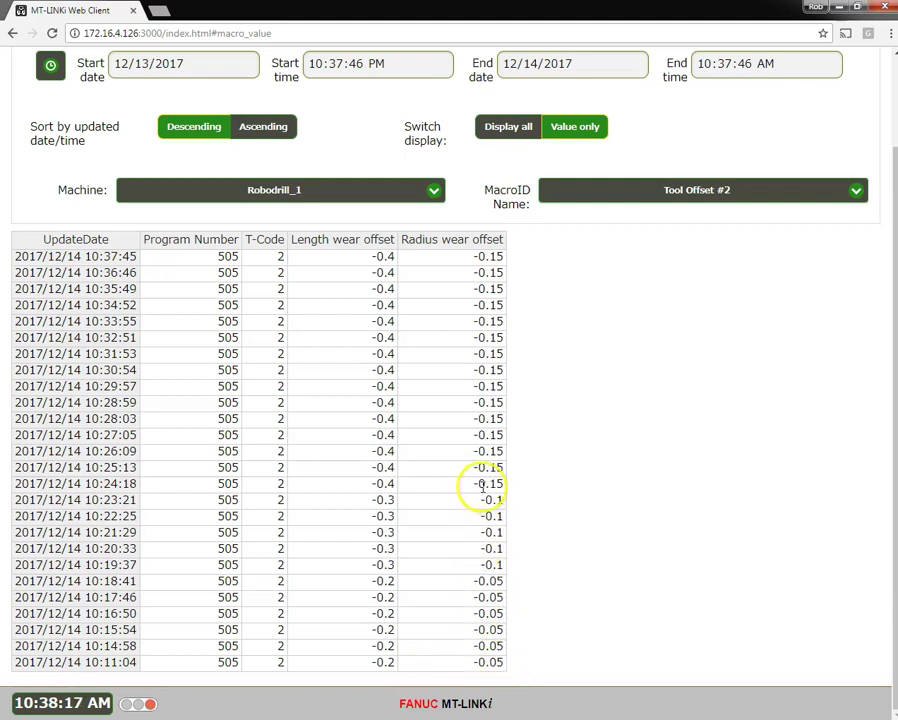
pyautogui.scroll(2, 482, 482)
pyautogui.scroll(-2, 485, 470)
pyautogui.scroll(2, 533, 488)
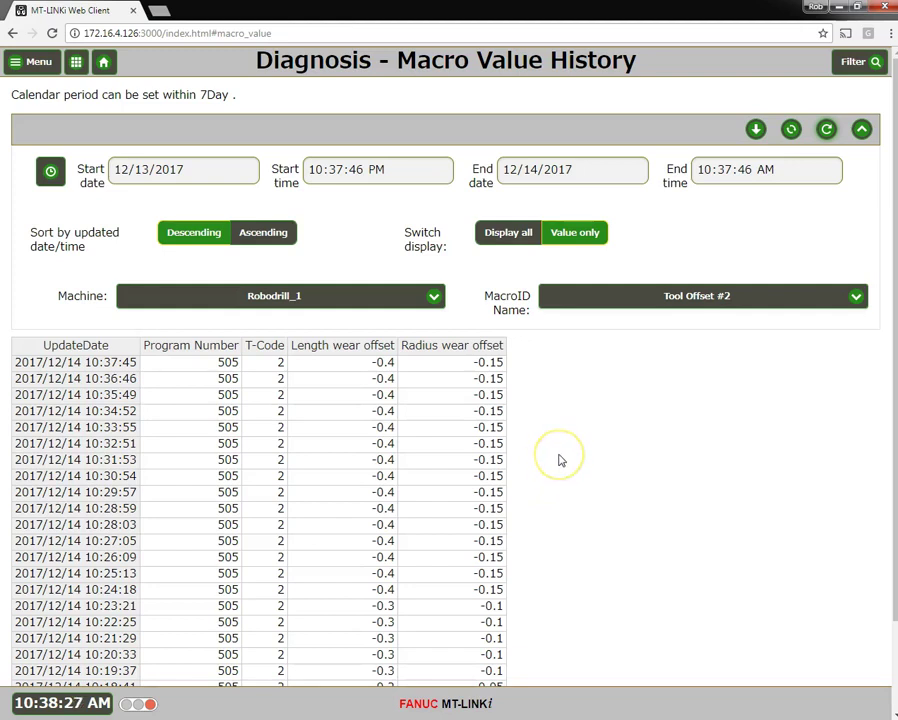
pyautogui.scroll(-2, 561, 460)
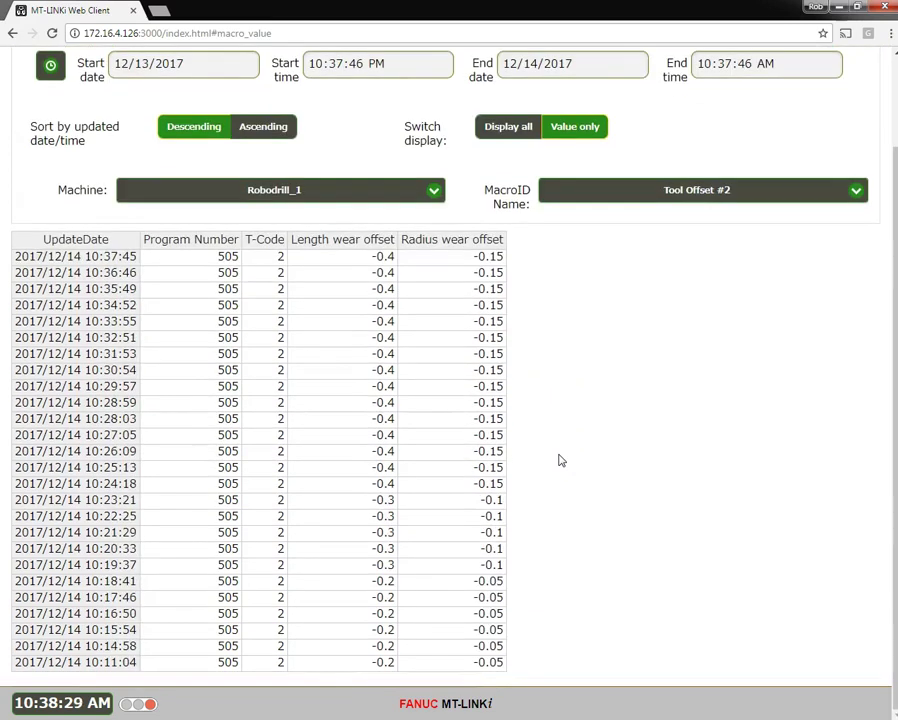
pyautogui.scroll(2, 561, 460)
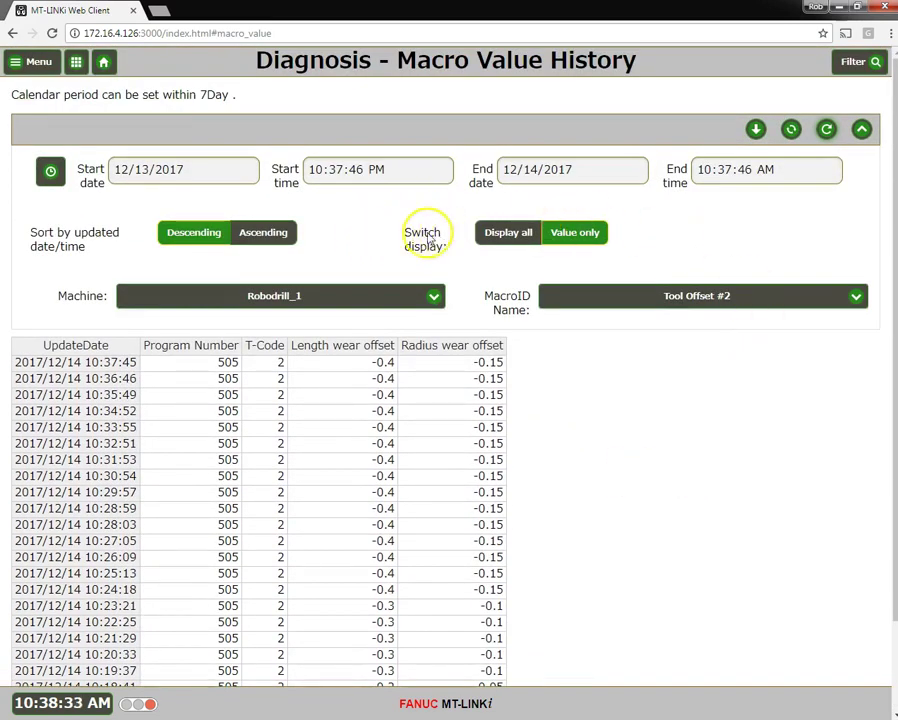
# Switch the display to Display all and reload the Tool Offset #2 history with every field
pyautogui.click(510, 232)
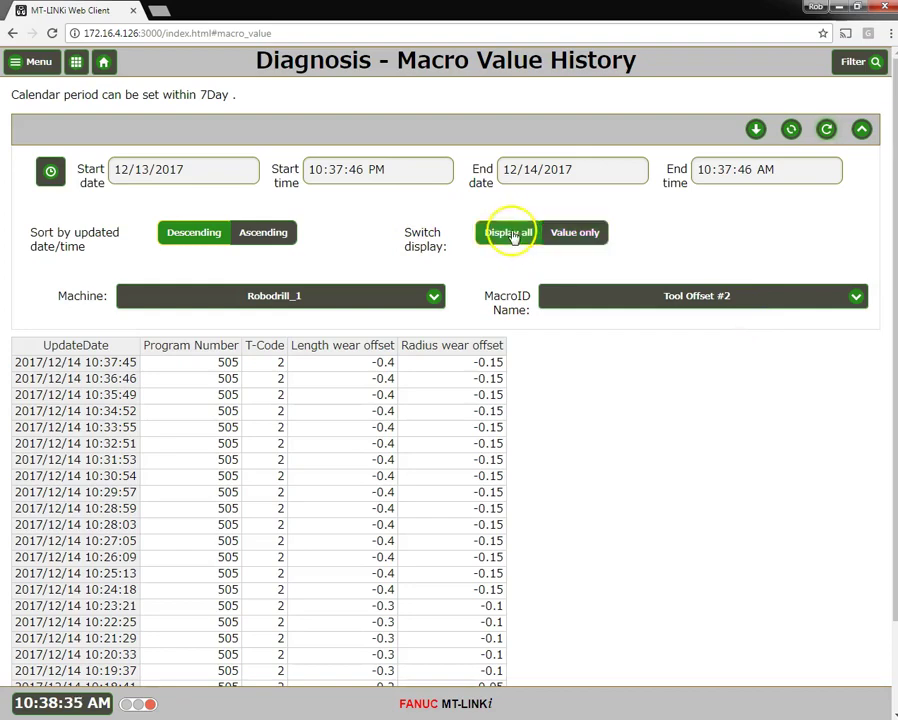
pyautogui.click(826, 131)
pyautogui.scroll(-2, 460, 524)
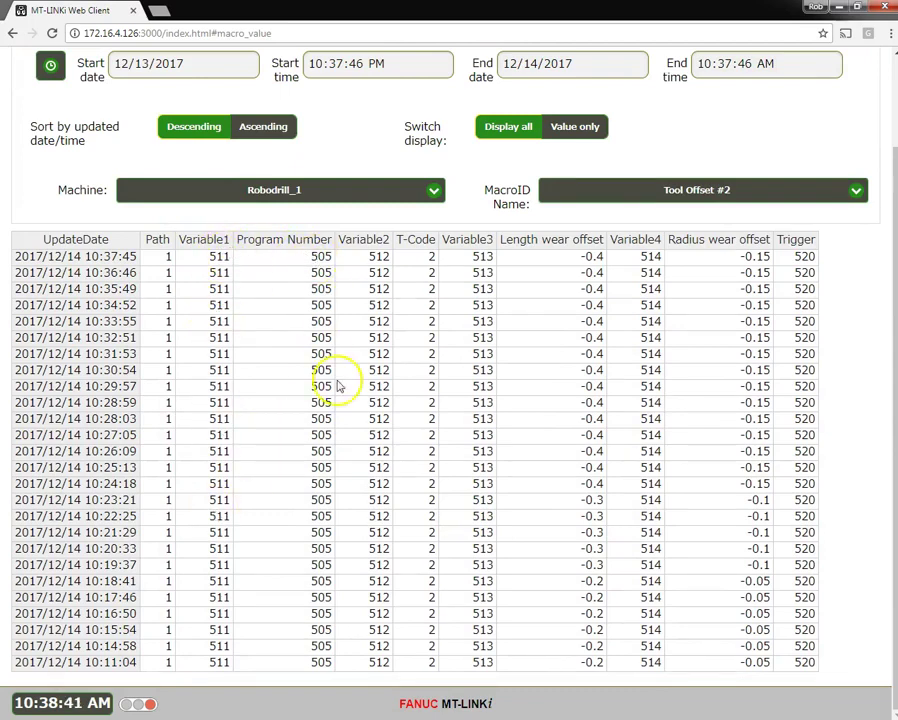
pyautogui.scroll(2, 348, 424)
# Download the history as macro_variable_20171214_103849.csv and open it in Excel
pyautogui.scroll(-2, 350, 422)
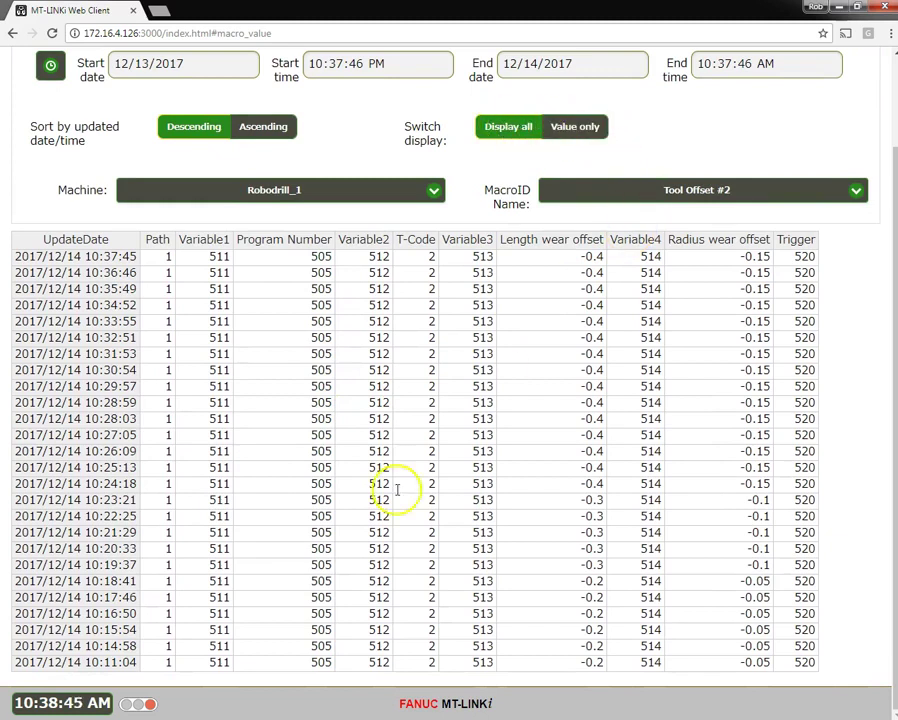
pyautogui.scroll(2, 630, 530)
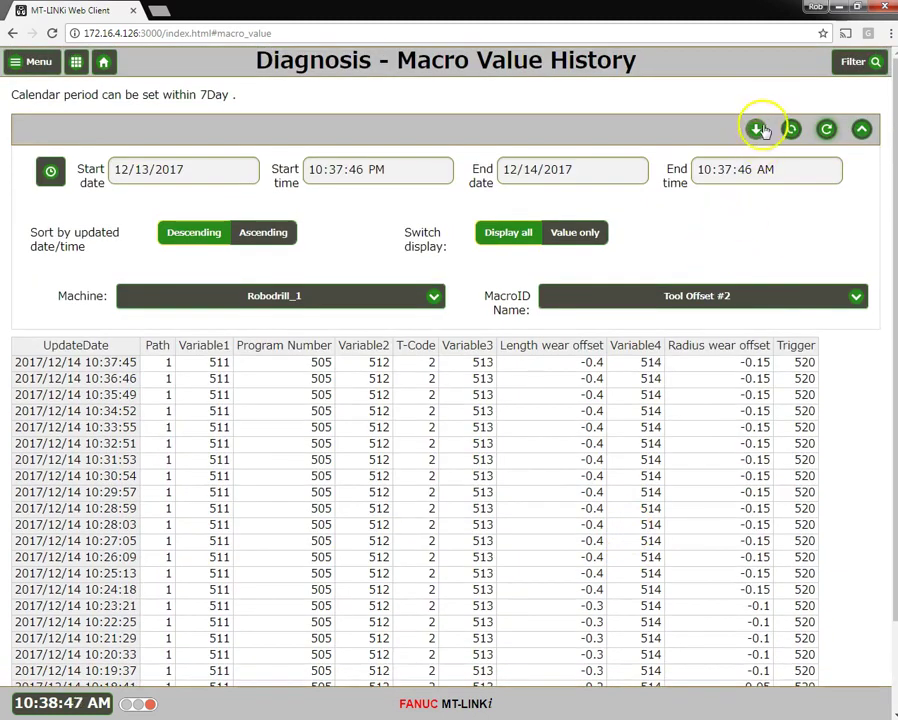
pyautogui.click(758, 131)
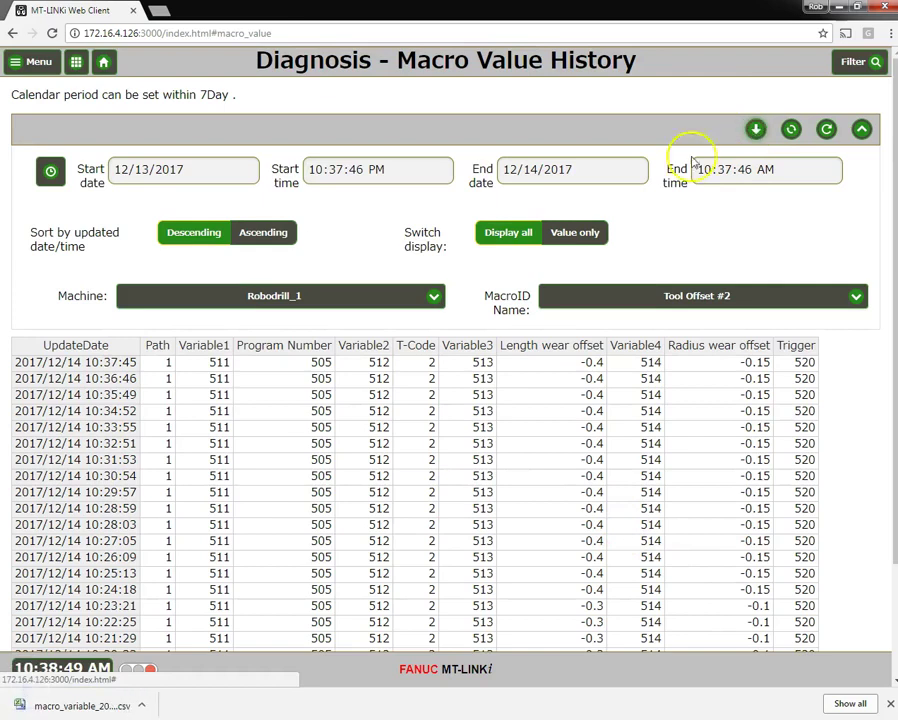
pyautogui.click(70, 708)
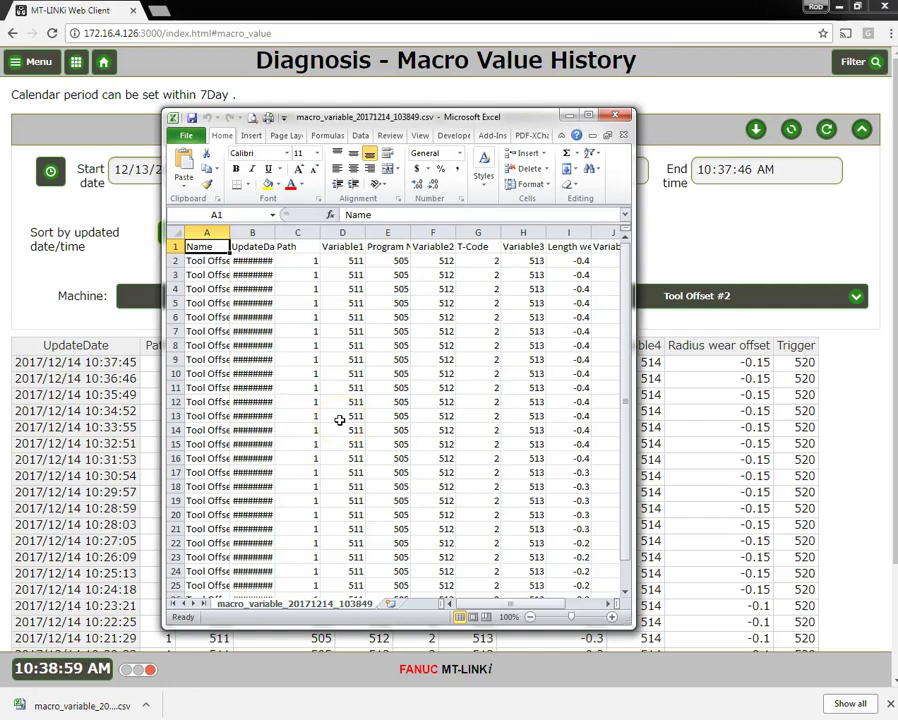
# Maximize the Excel window and AutoFit the column width of the whole sheet
pyautogui.click(589, 115)
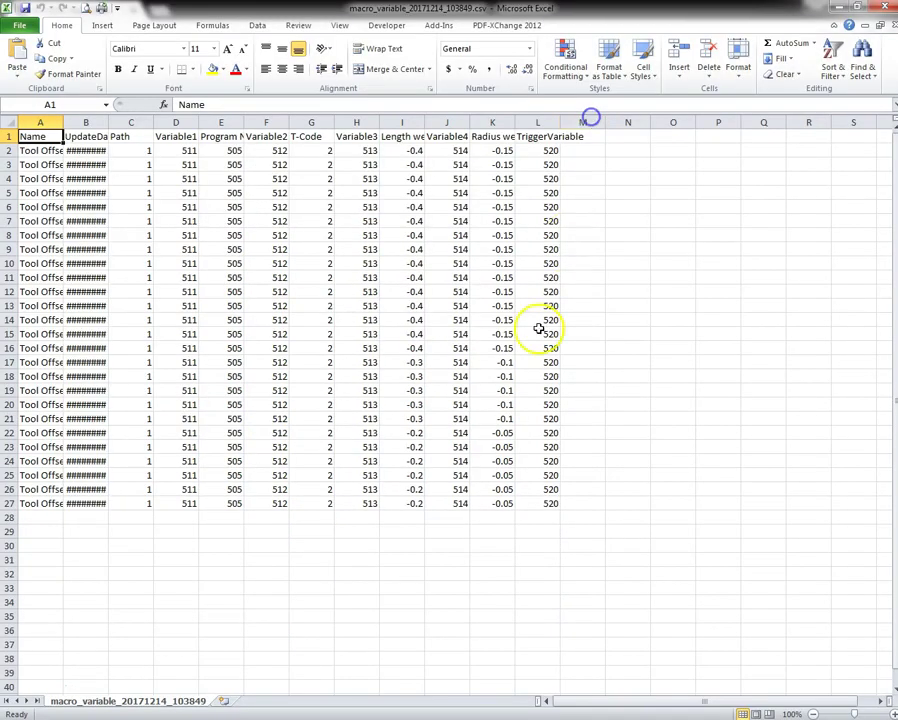
pyautogui.click(677, 349)
pyautogui.click(8, 124)
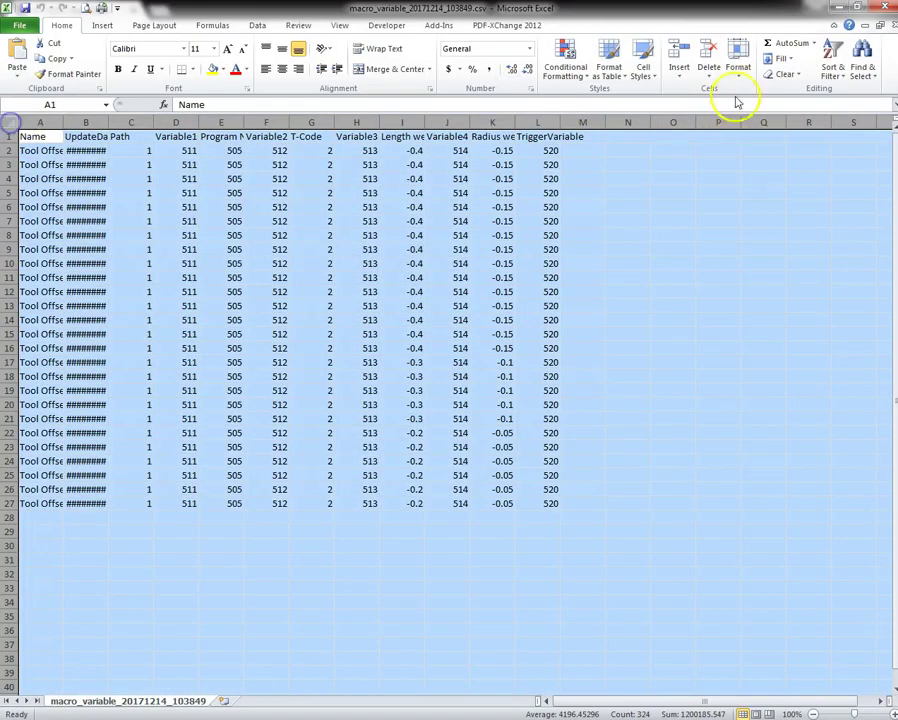
pyautogui.click(738, 62)
pyautogui.click(762, 152)
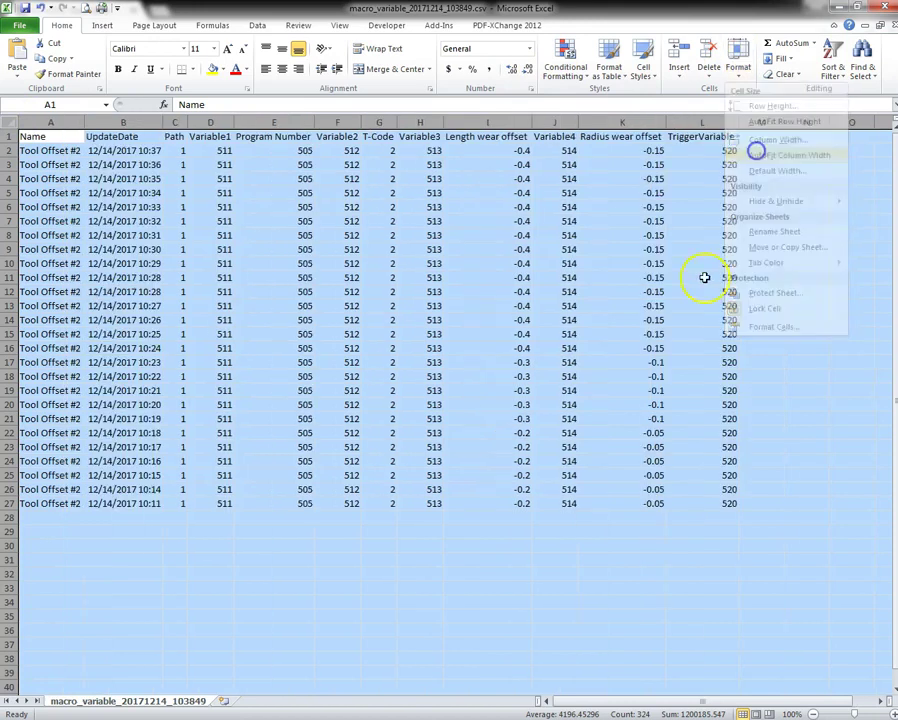
# Deselect the sheet and review the 26 rows, 10:11 to 10:37, wear -0.2 to -0.4
pyautogui.click(461, 550)
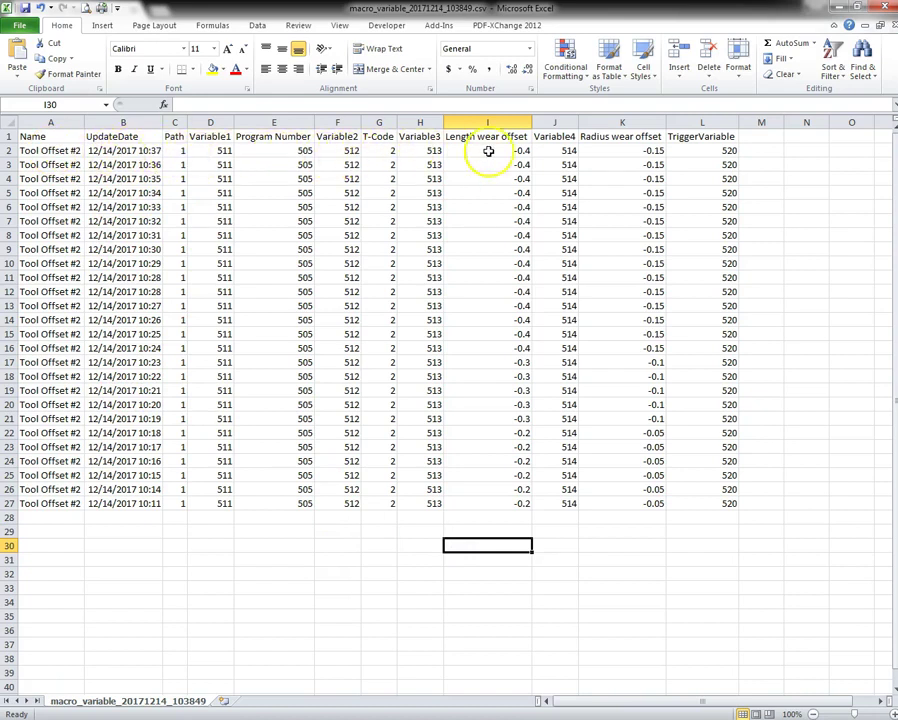
pyautogui.scroll(-6, 830, 416)
pyautogui.scroll(6, 831, 416)
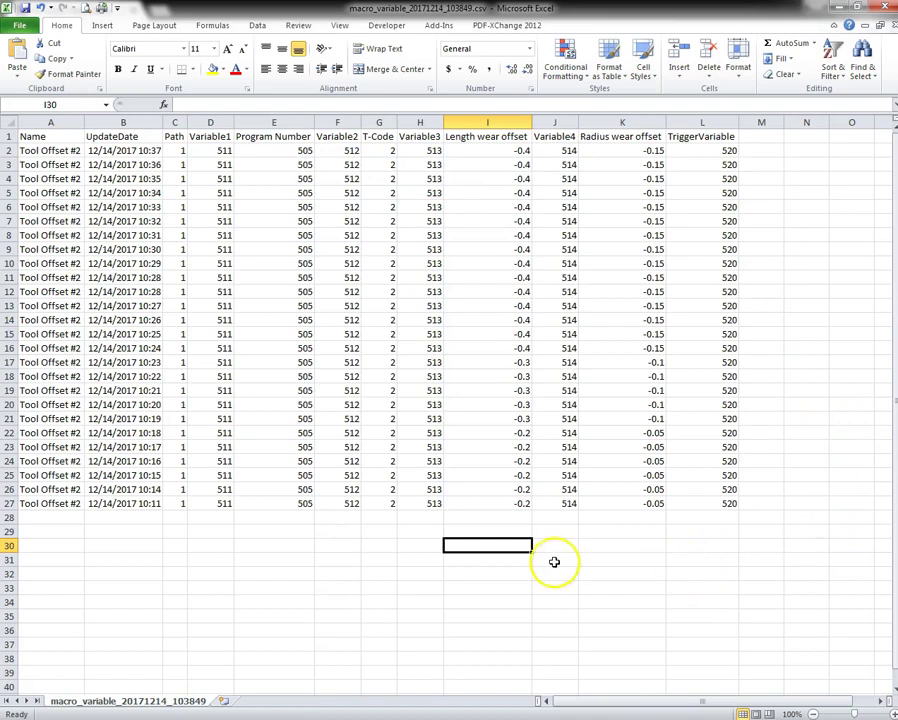
pyautogui.click(341, 538)
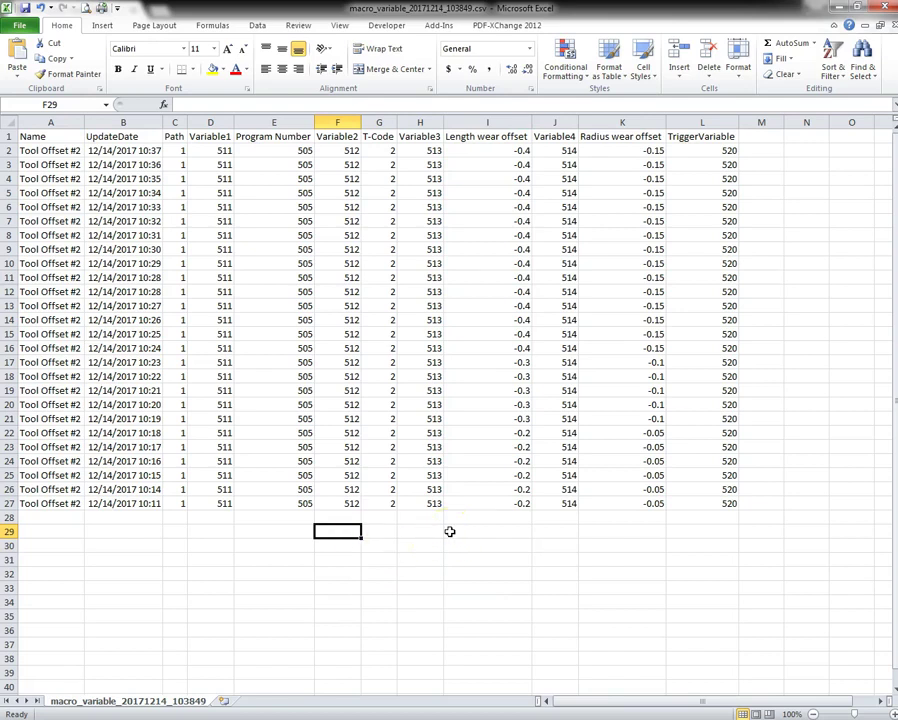
pyautogui.click(242, 544)
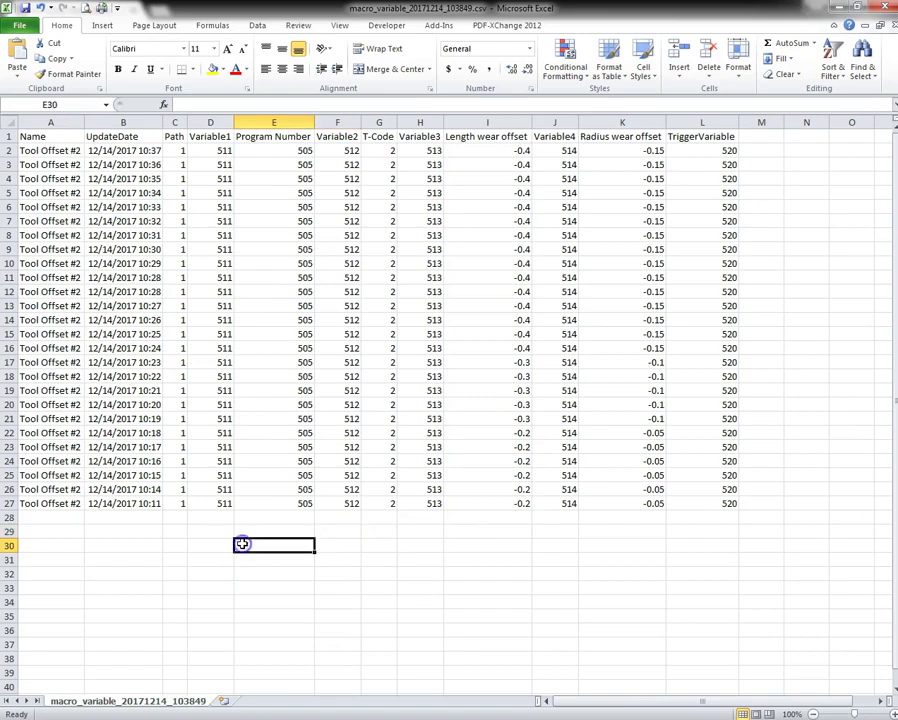